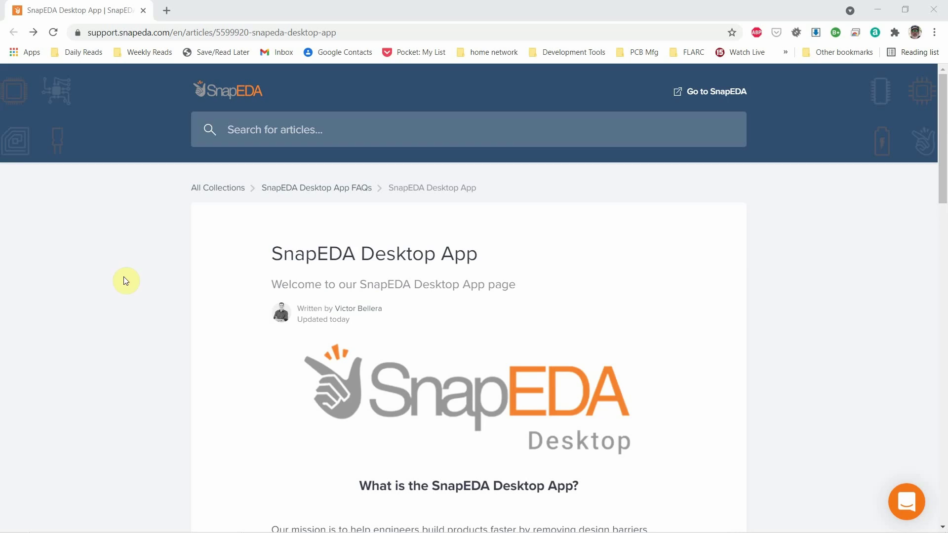
Scroll the SnapEDA Desktop App article down to the 'Download the App for Windows!' button and install steps.
scroll(147, 289, "down", 2)
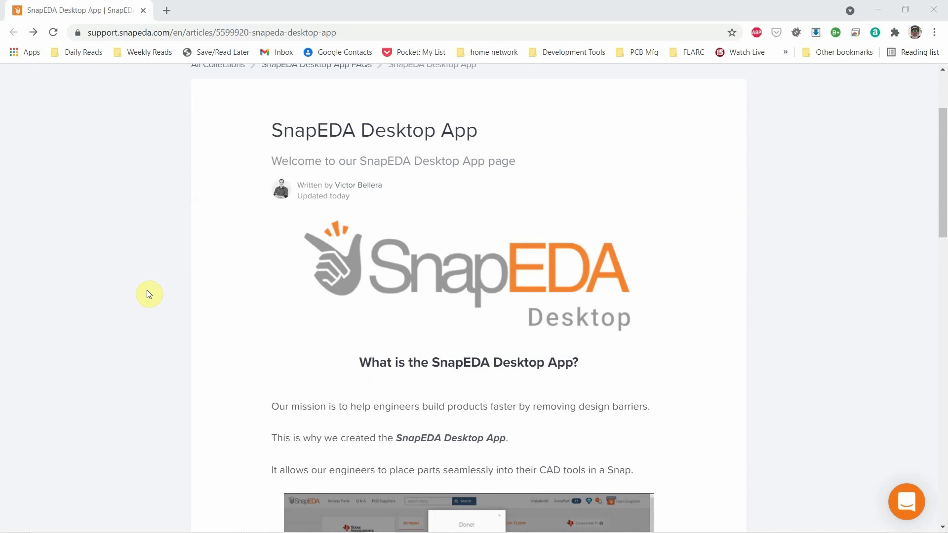
scroll(147, 290, "down", 5)
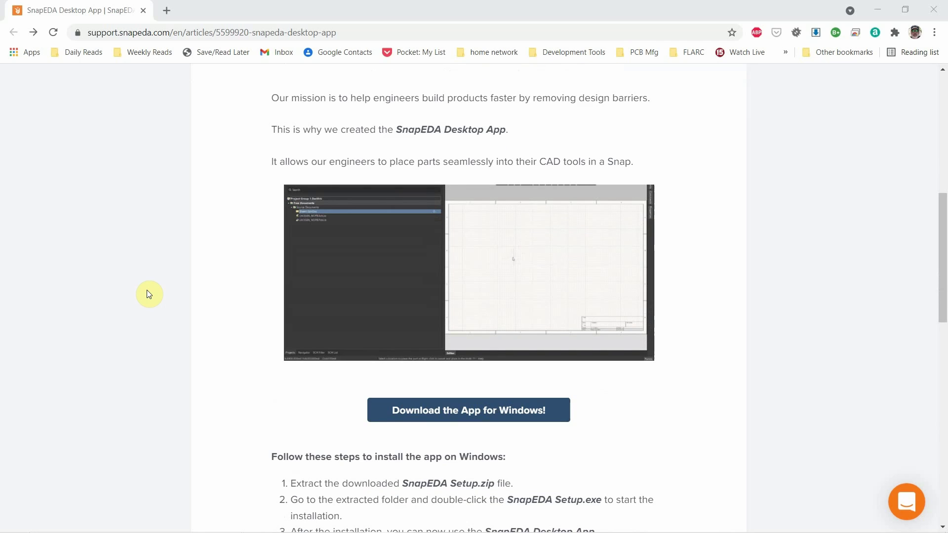
scroll(149, 293, "down", 1)
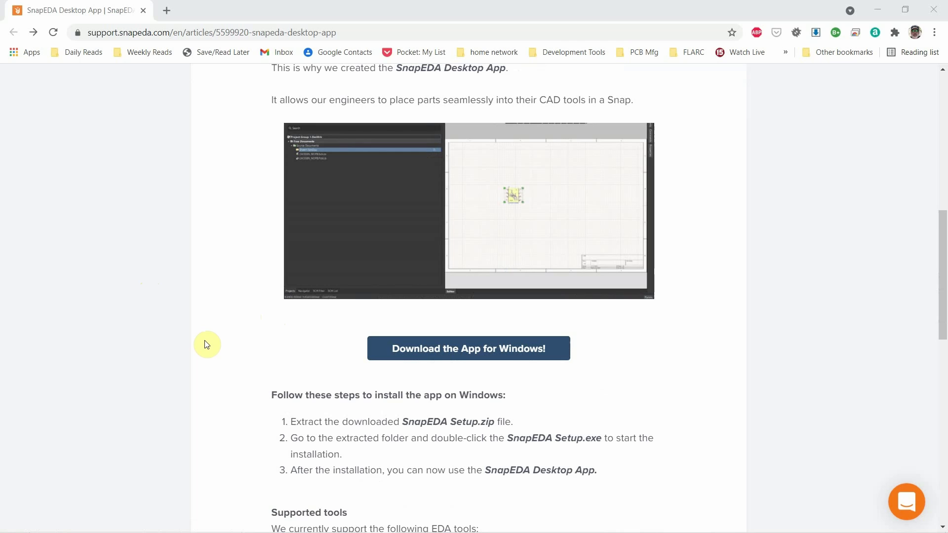
scroll(208, 342, "down", 3)
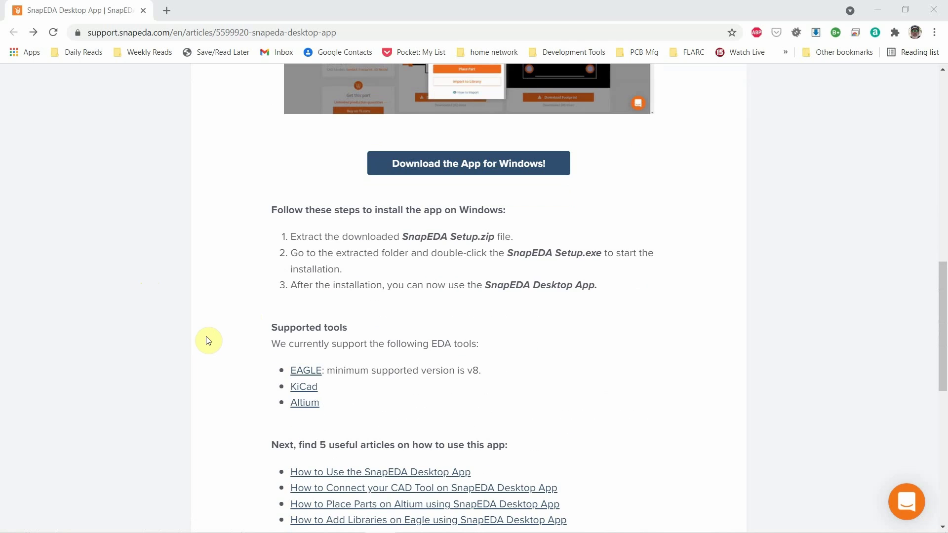
scroll(207, 338, "down", 4)
scroll(208, 339, "up", 8)
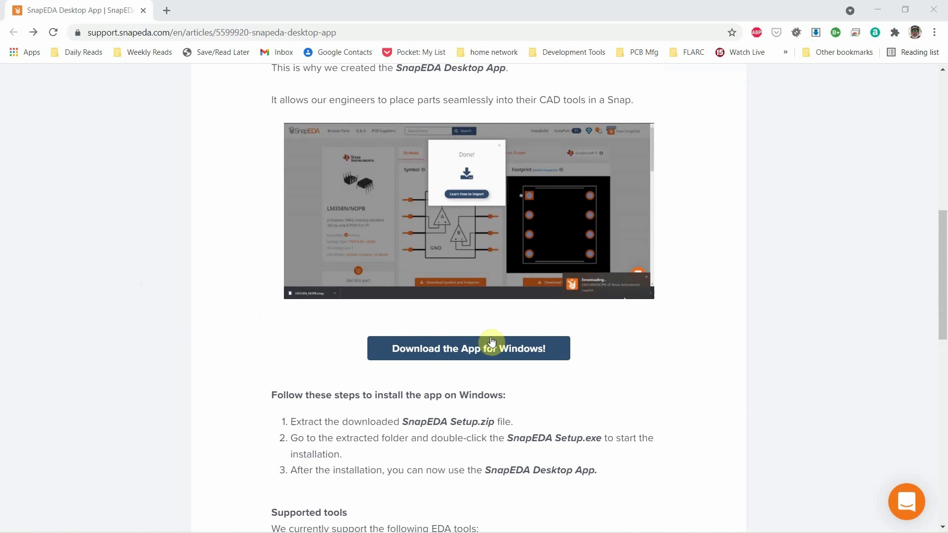
Disconnect the KiCad plugin from SnapEDA Desktop's supported tools.
key("alt+Tab")
key("alt+Tab")
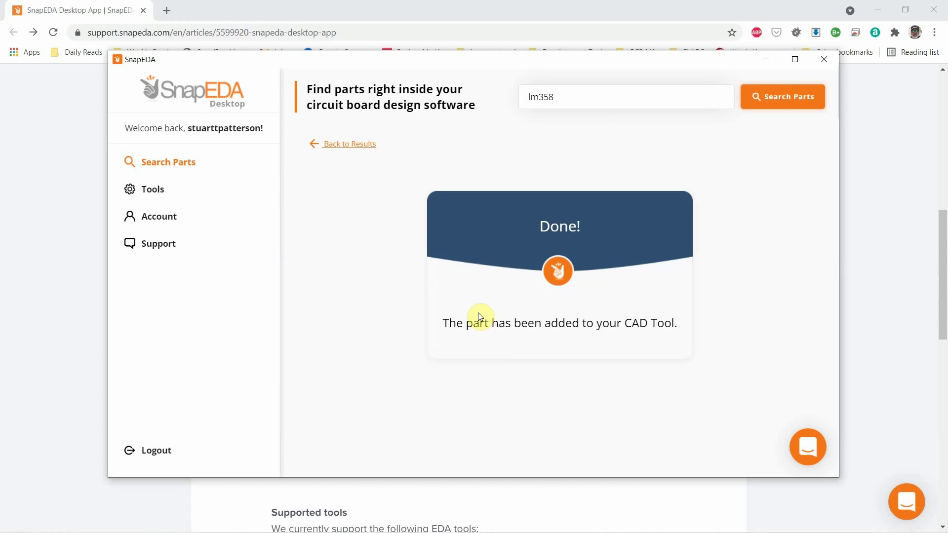
left_click(152, 191)
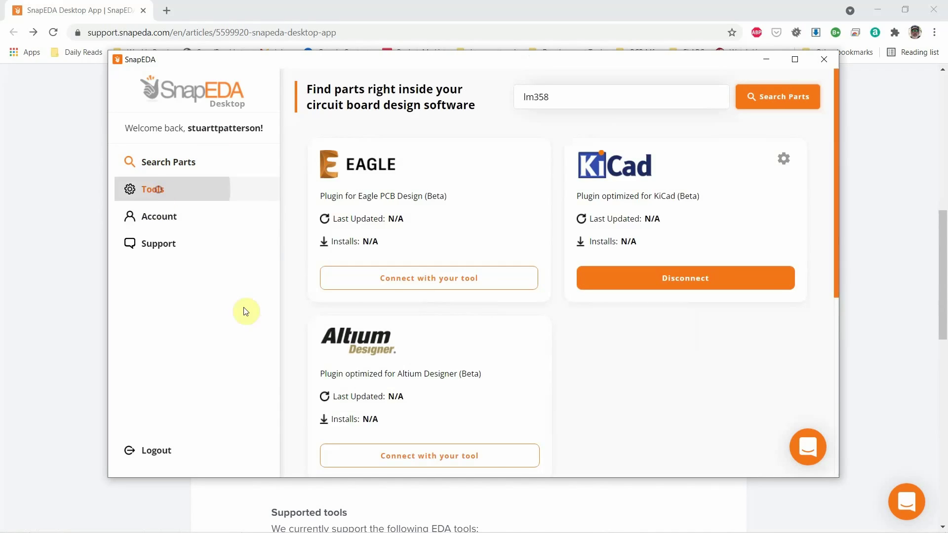
left_click(698, 288)
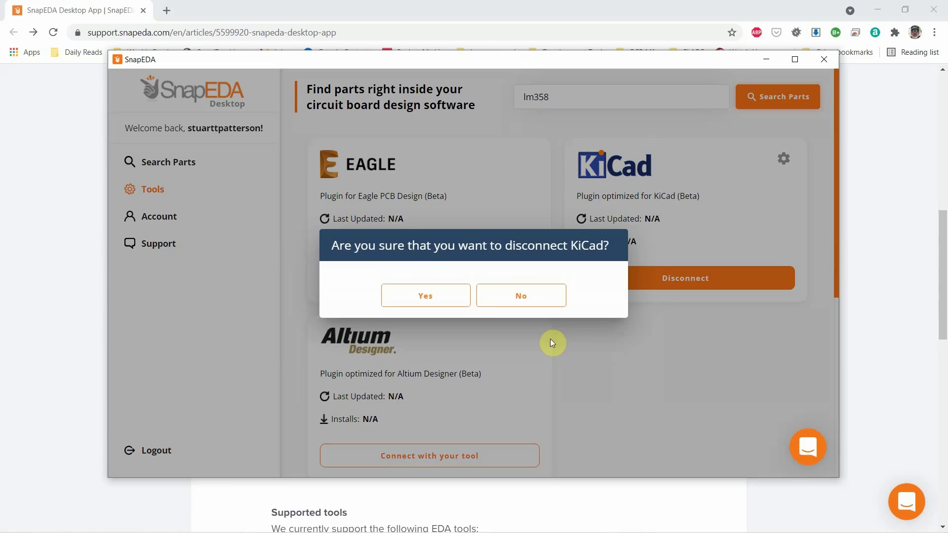
left_click(444, 296)
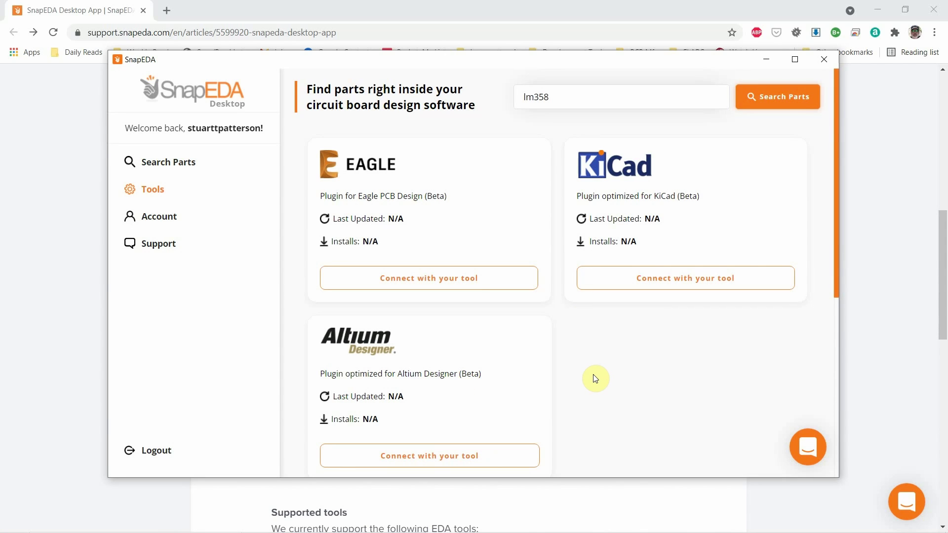
Reconnect SnapEDA Desktop to KiCad and focus the lm358 part search.
left_click(696, 283)
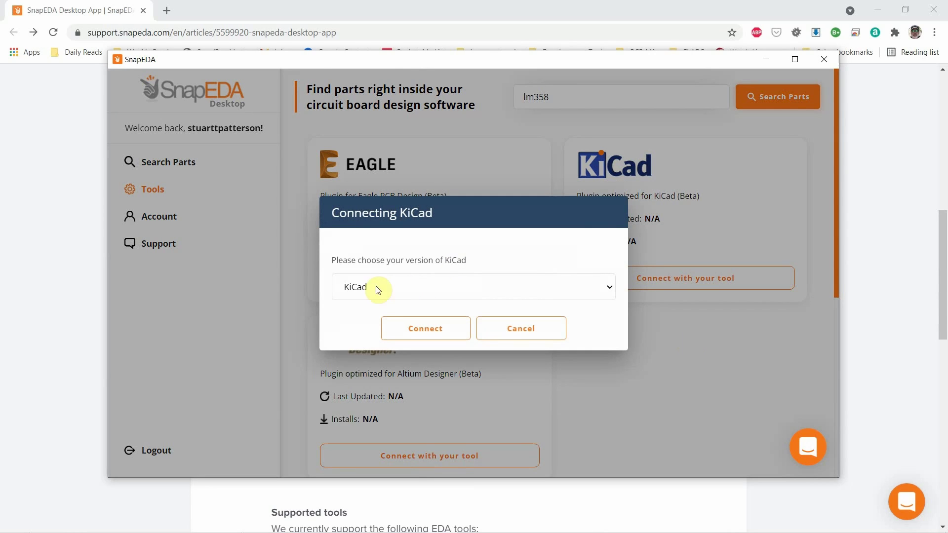
left_click(449, 292)
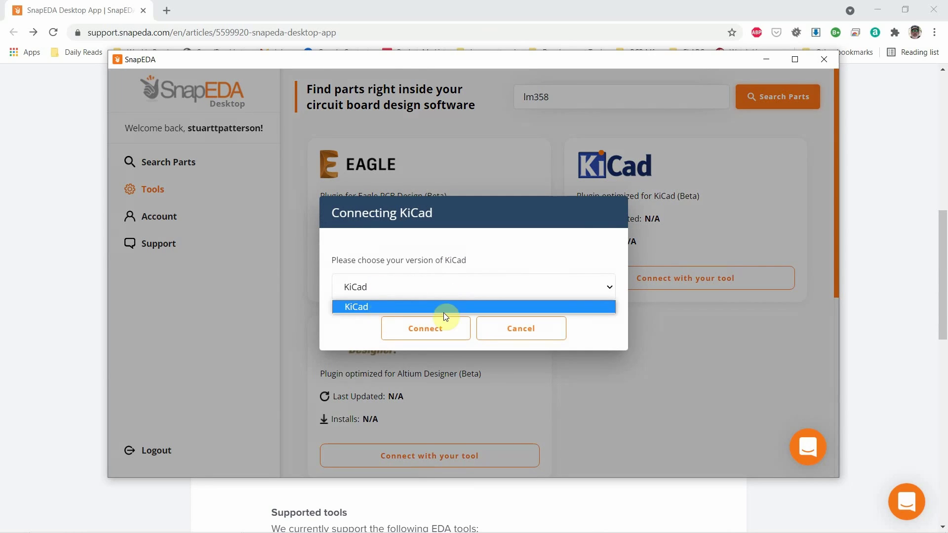
left_click(354, 309)
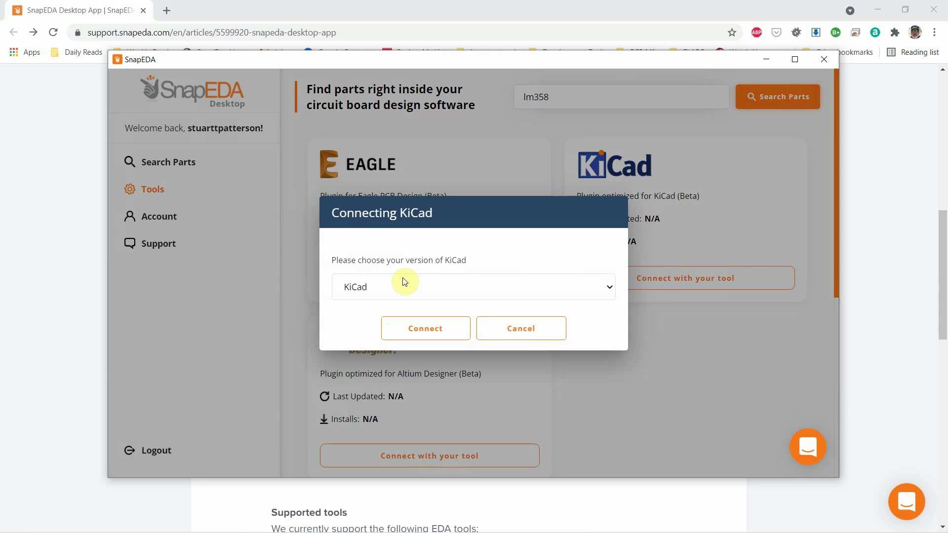
left_click(434, 330)
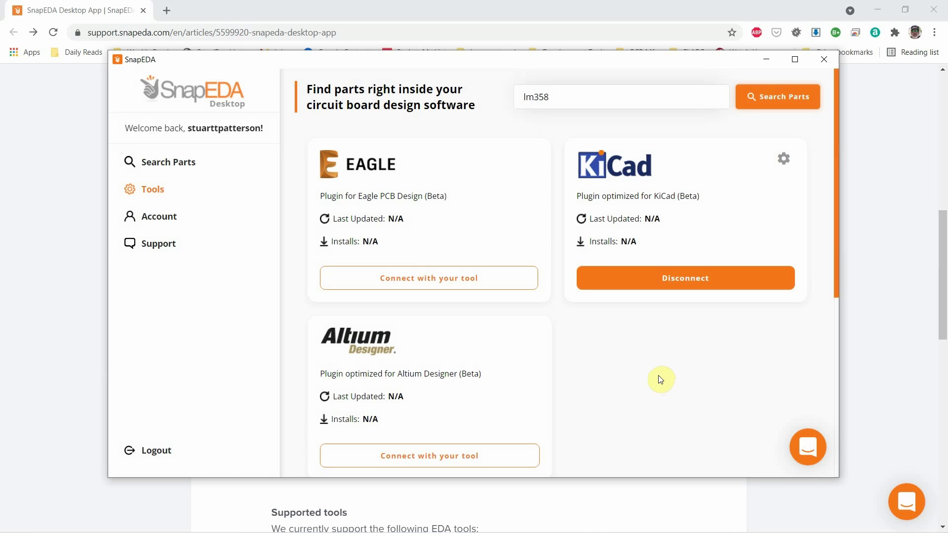
left_click(554, 97)
Rerun the lm358 search and open the LM358P result several times, returning to the list.
left_click(186, 163)
left_click(771, 98)
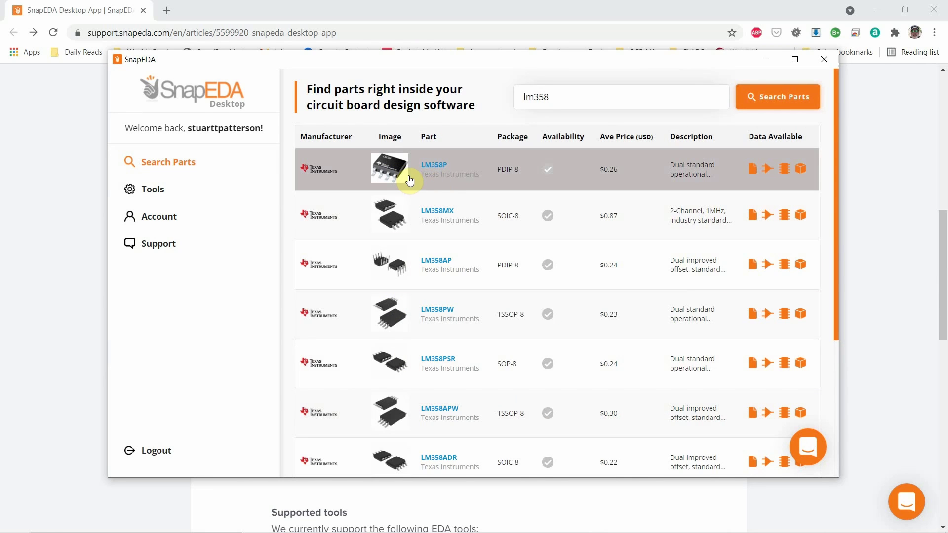
left_click(453, 176)
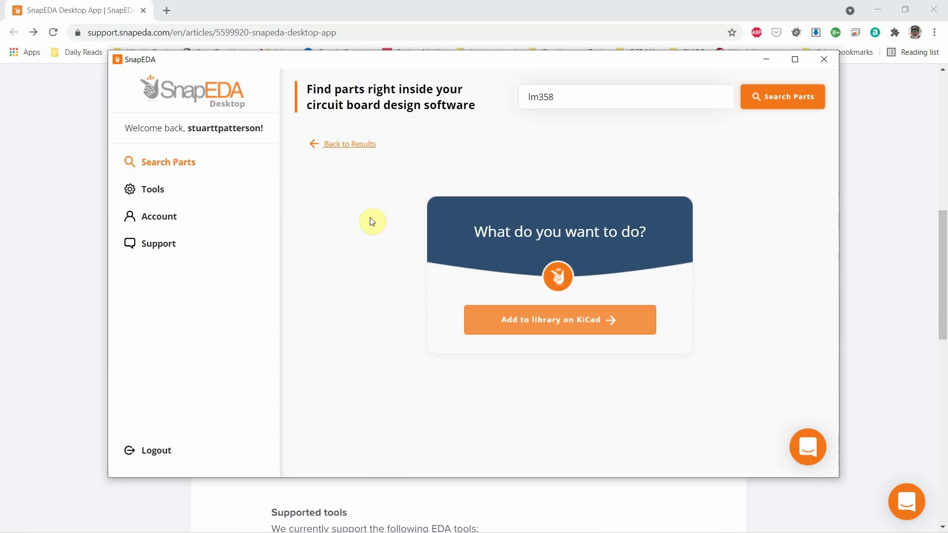
left_click(341, 145)
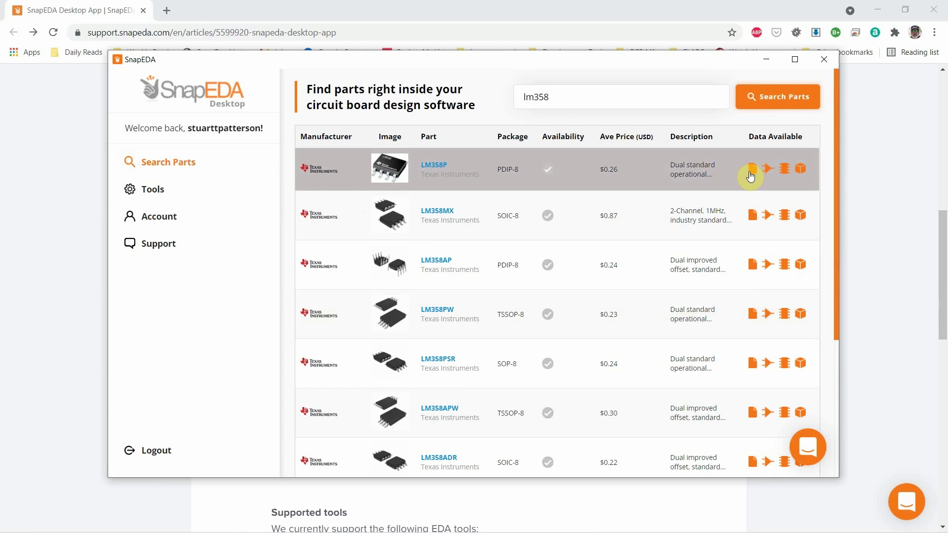
left_click(686, 173)
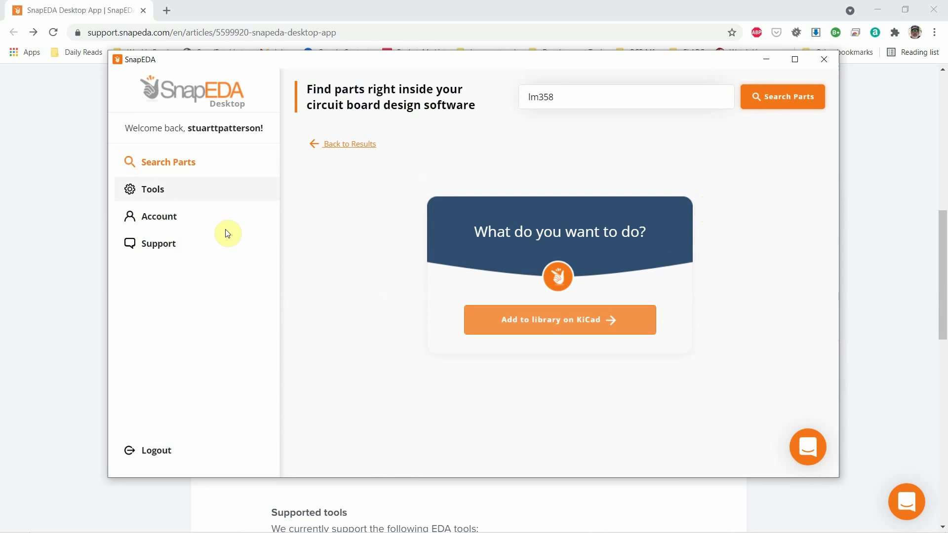
left_click(356, 151)
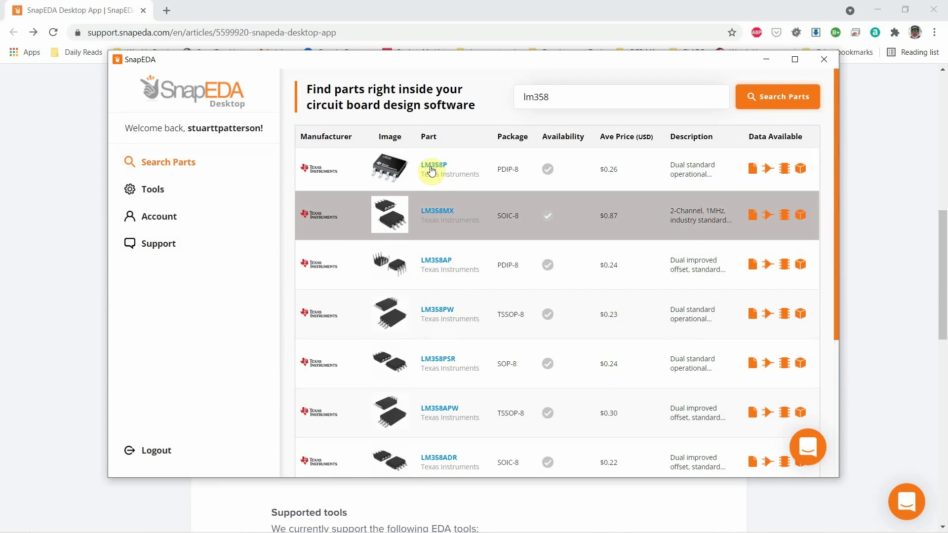
left_click(432, 168)
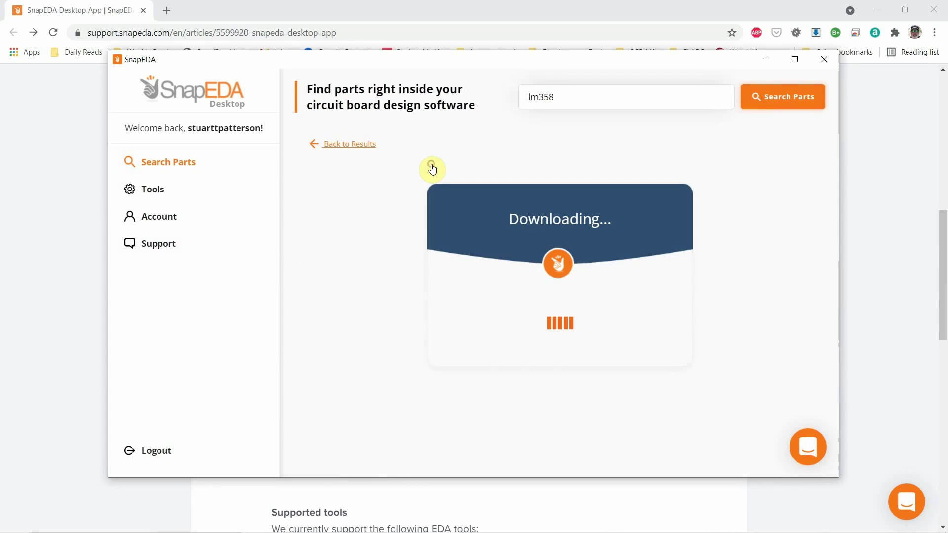
left_click(351, 144)
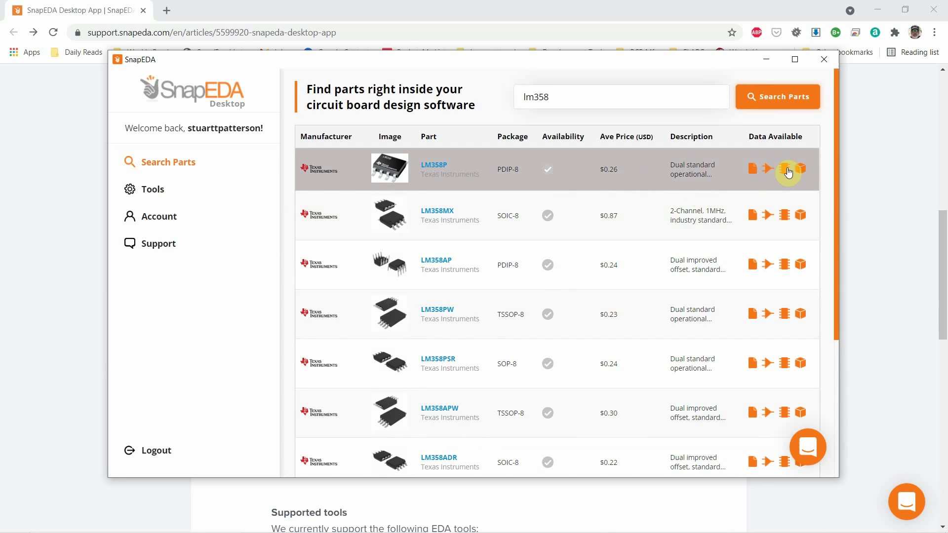
Open the LM358P footprint and other result rows, then bring the browser back to the front.
left_click(784, 169)
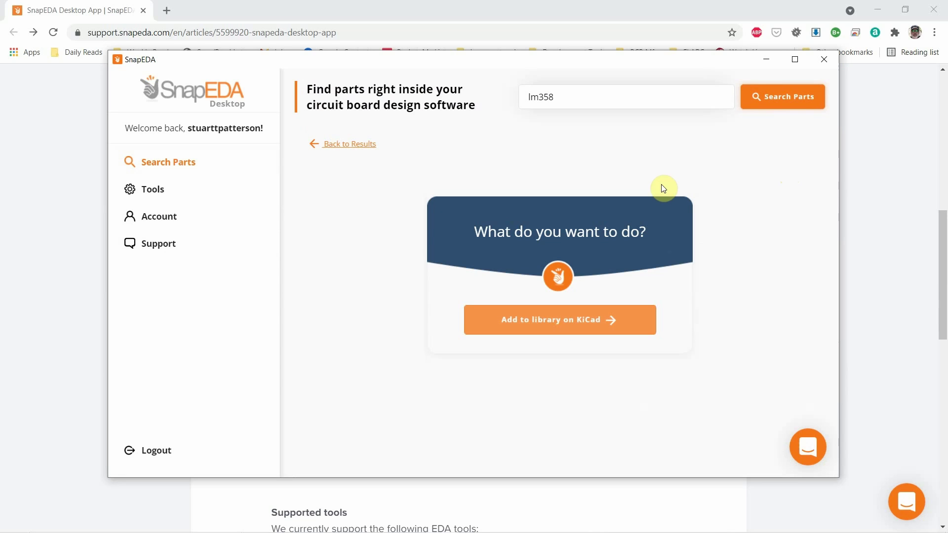
left_click(350, 145)
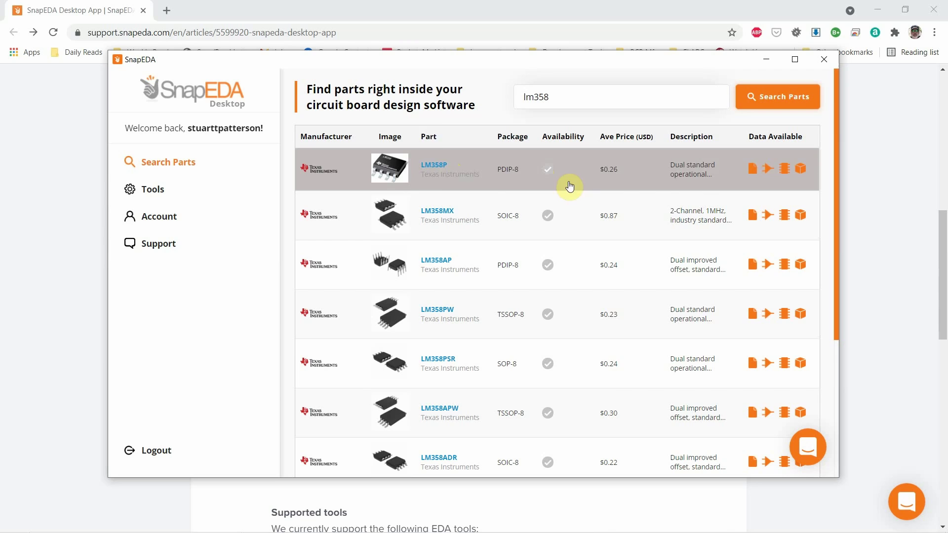
left_click(435, 166)
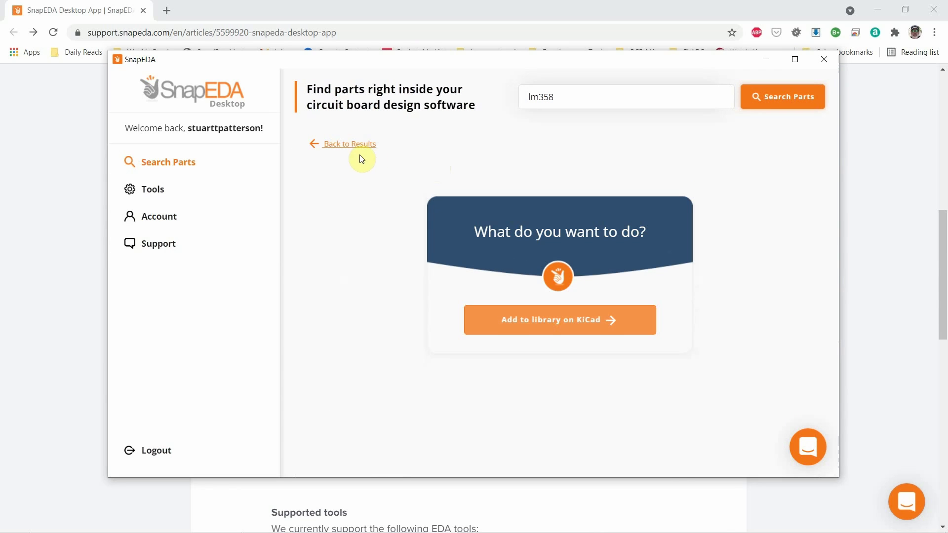
left_click(349, 144)
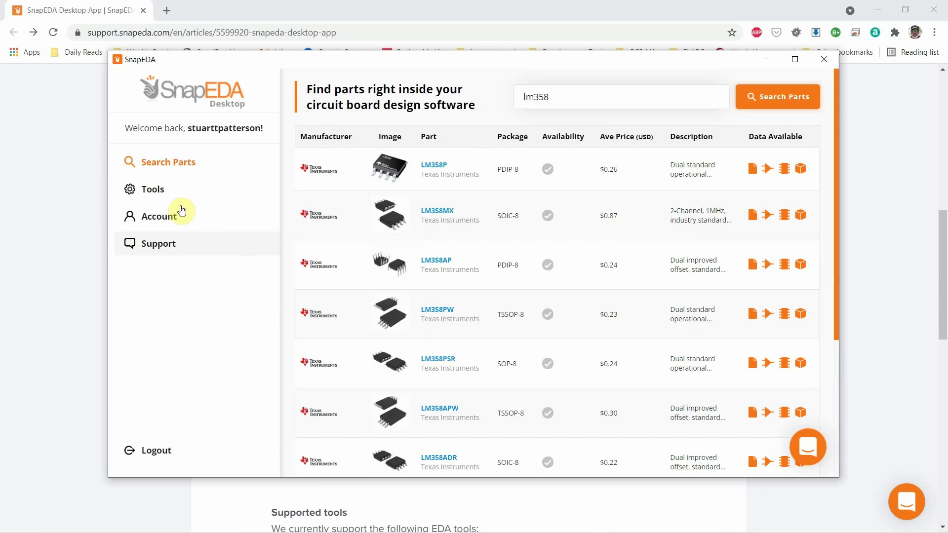
left_click(168, 167)
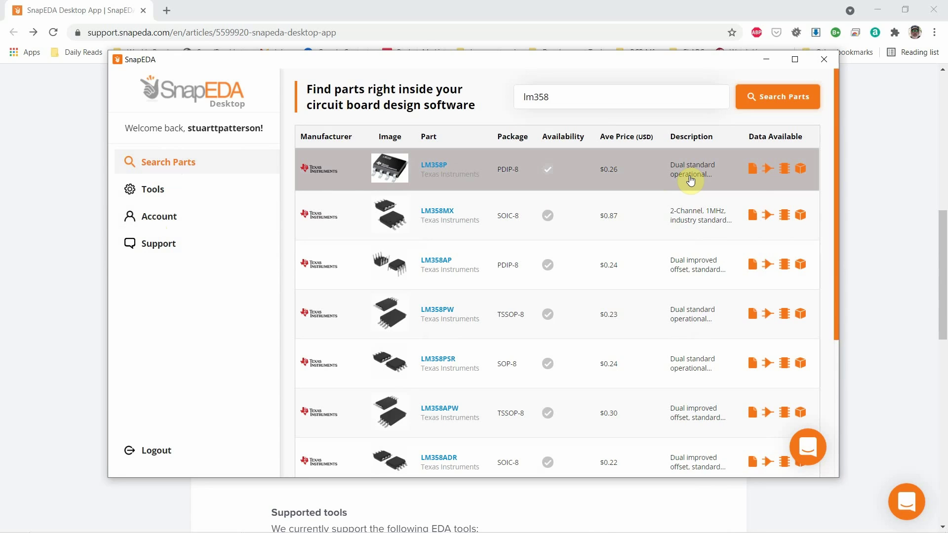
left_click(751, 169)
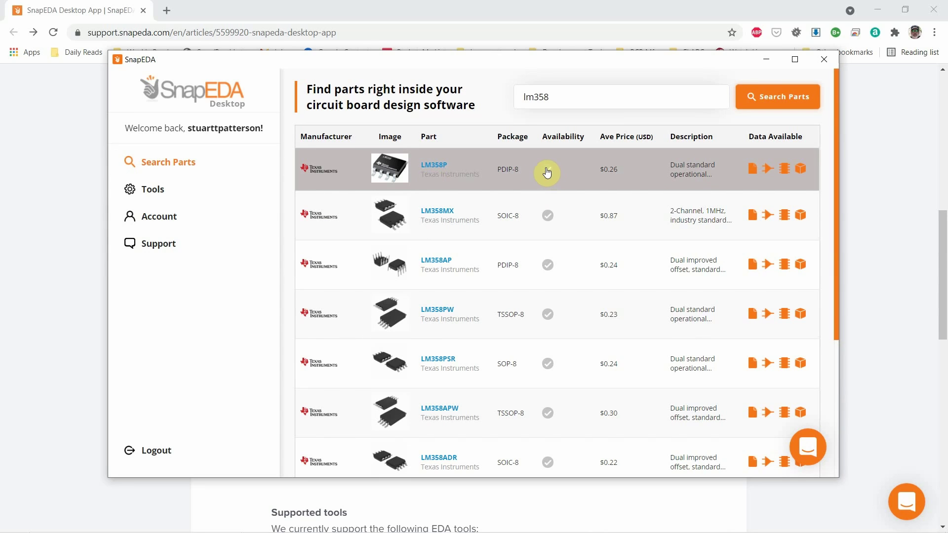
scroll(425, 251, "down", 5)
scroll(425, 253, "up", 5)
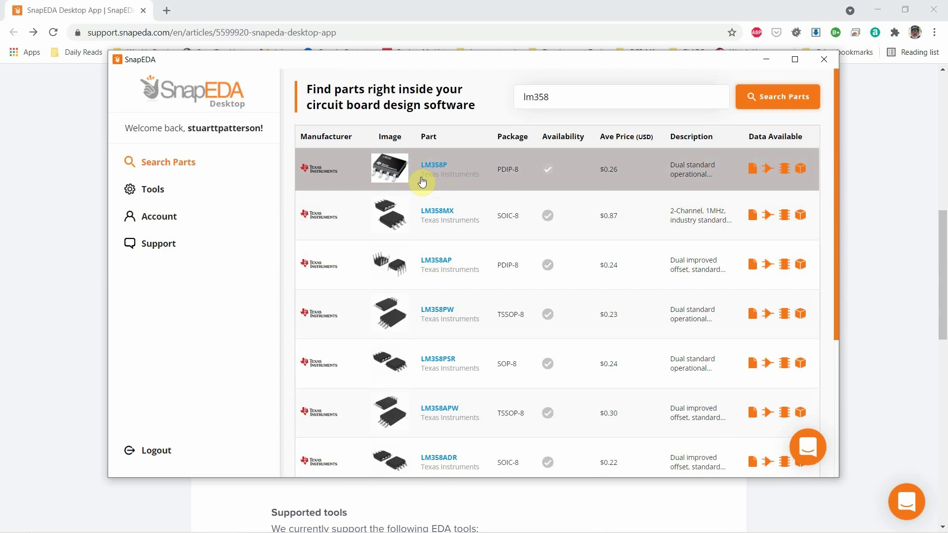
left_click(389, 32)
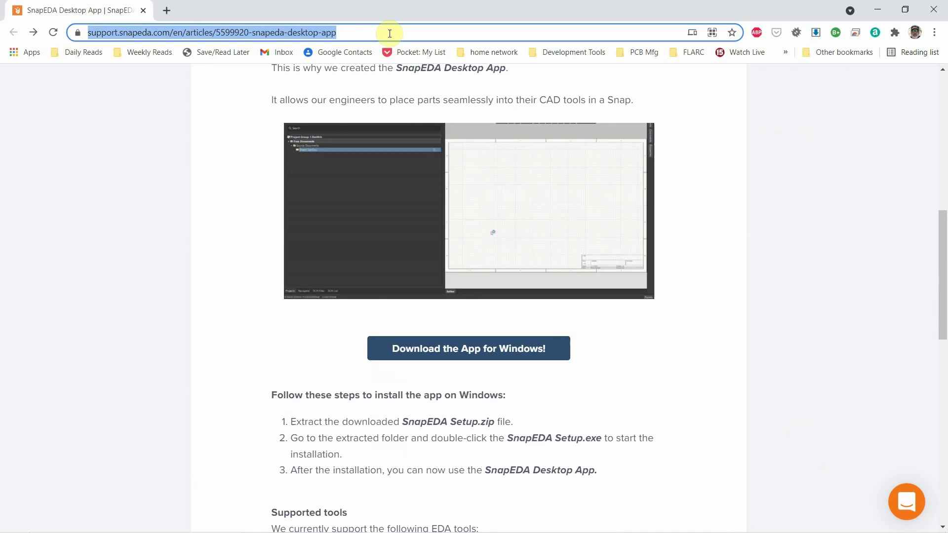
Web-search for snapeda and open the SnapEDA website from the results.
type("snapeds")
key("Return")
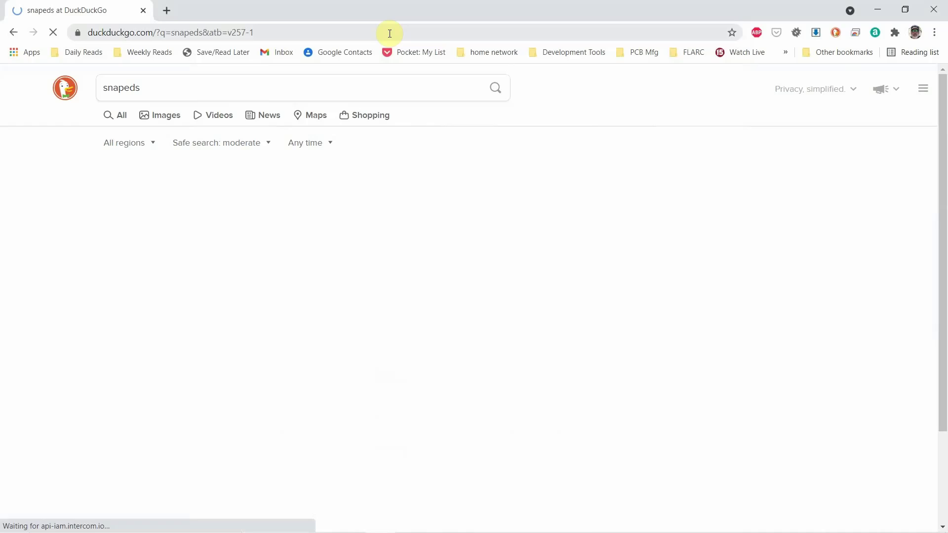
left_click(383, 32)
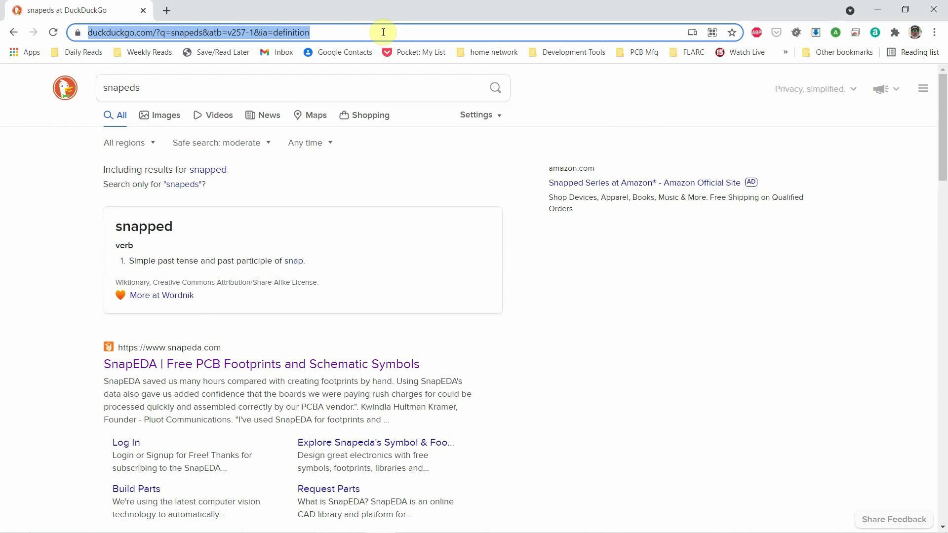
type("snape")
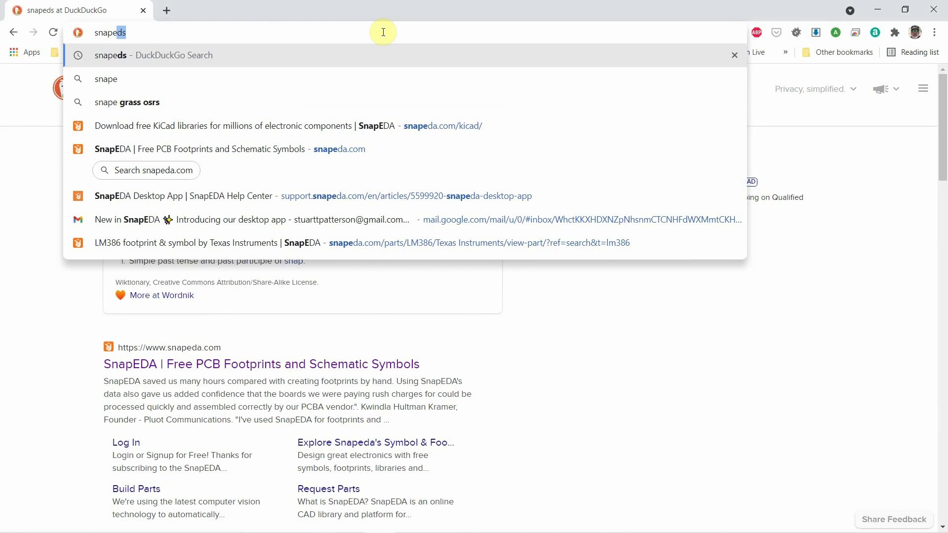
type("da")
key("Return")
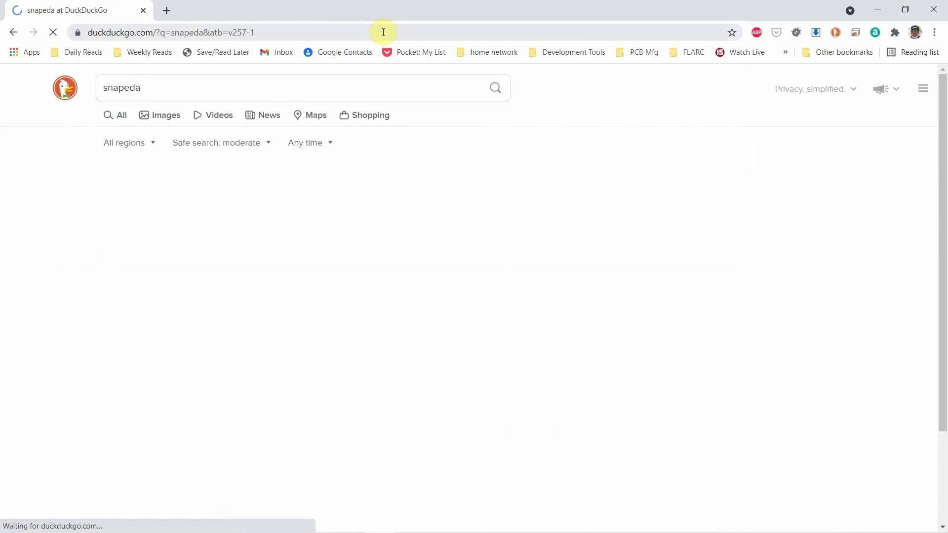
left_click(206, 192)
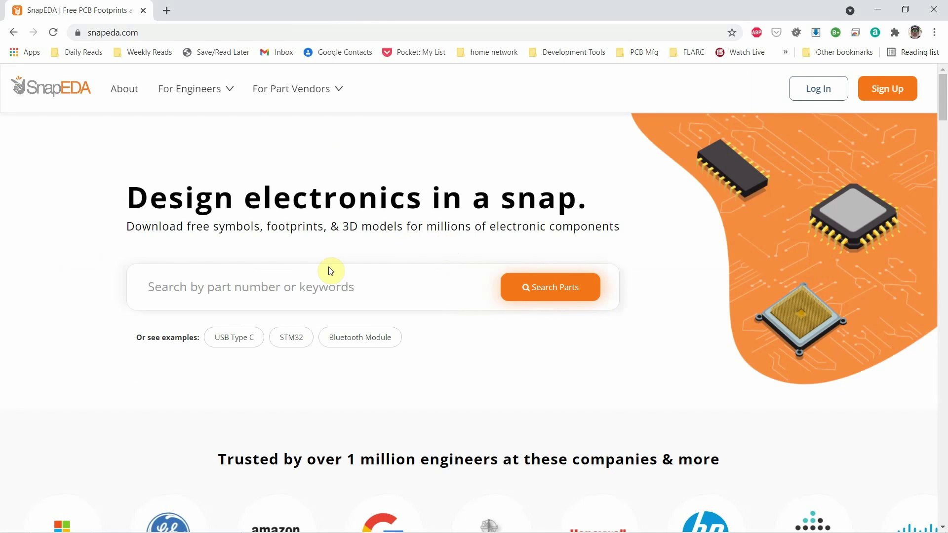
Search SnapEDA's parts catalogue for lm358 and scroll to the matching parts table.
left_click(319, 286)
type("lm")
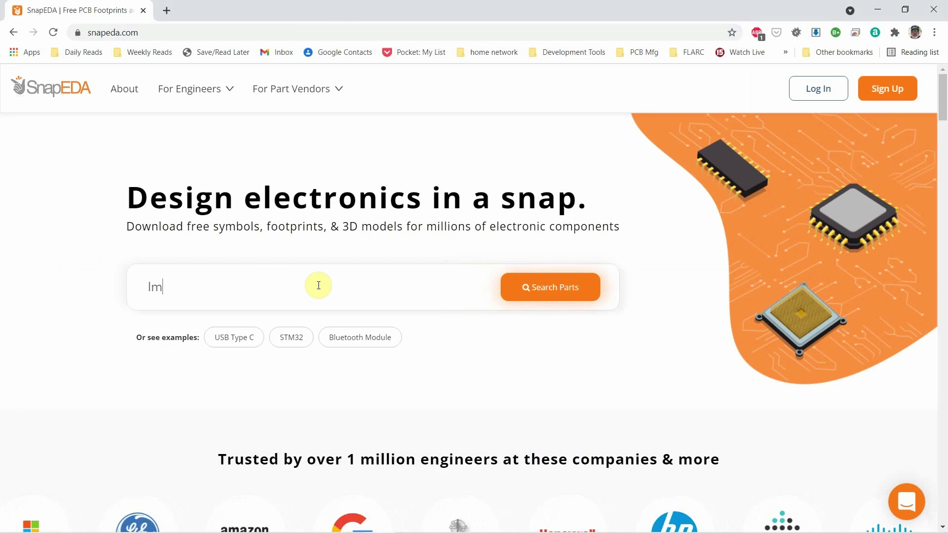
type("358")
key("Return")
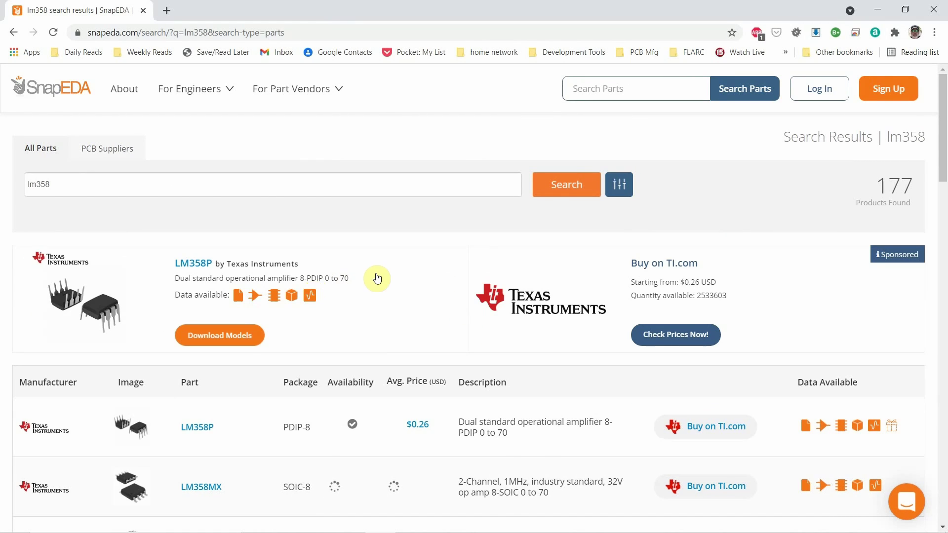
scroll(378, 278, "down", 2)
scroll(378, 277, "down", 3)
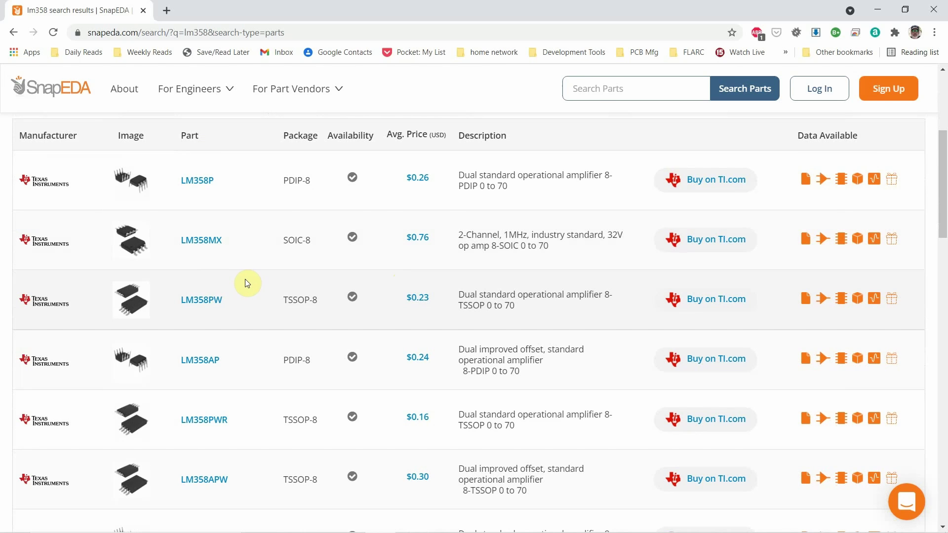
key("alt+Tab")
key("alt+Tab")
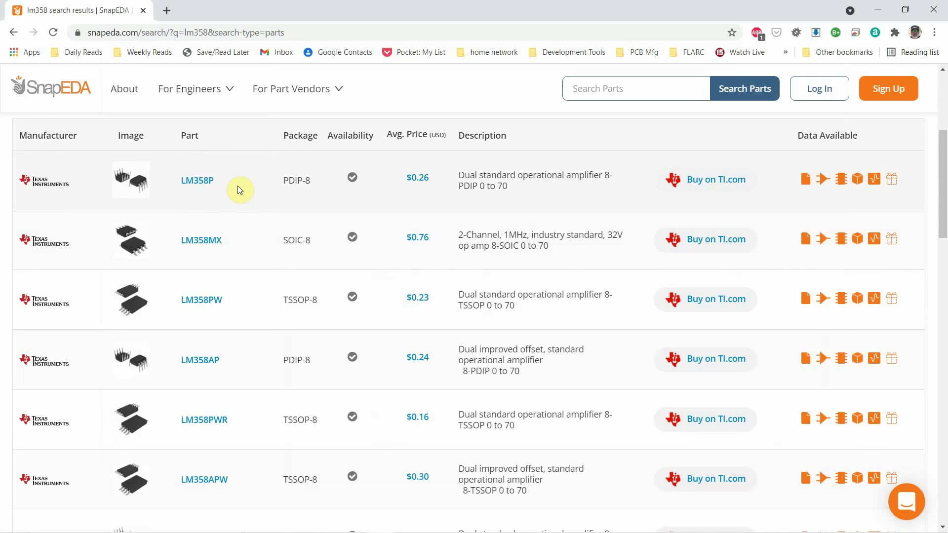
key("alt+Tab")
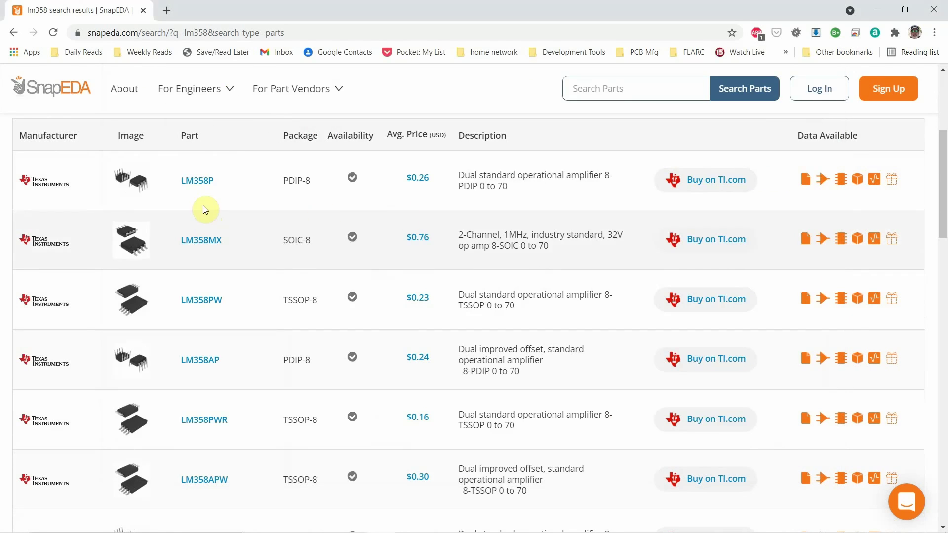
Open the LM358MX page and compare its 3D model with the symbol and footprint drawings.
mouse_move(130, 253)
left_click(136, 246)
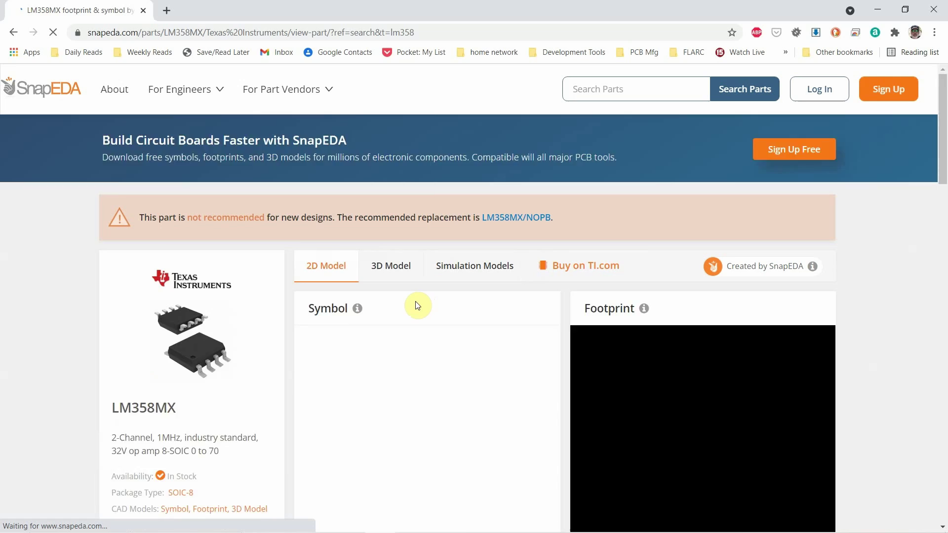
scroll(417, 305, "down", 1)
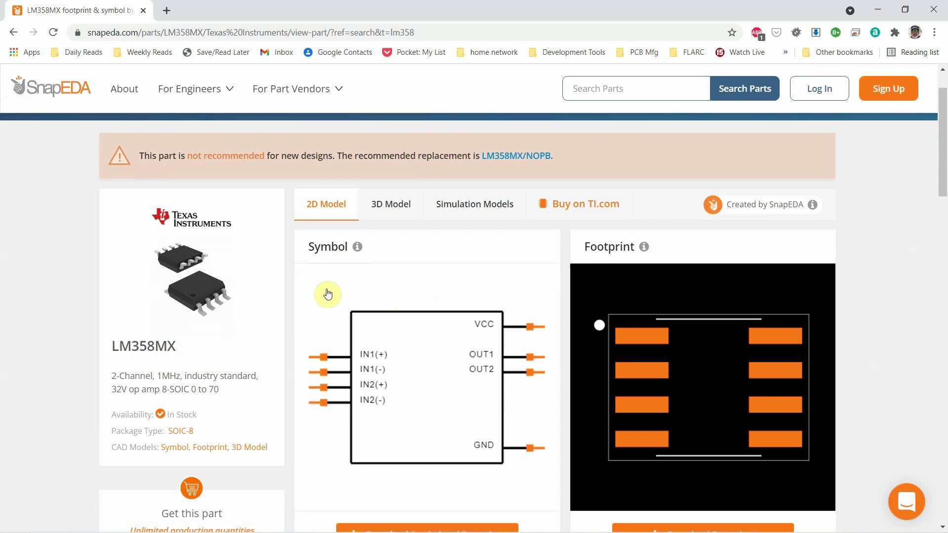
scroll(327, 295, "down", 1)
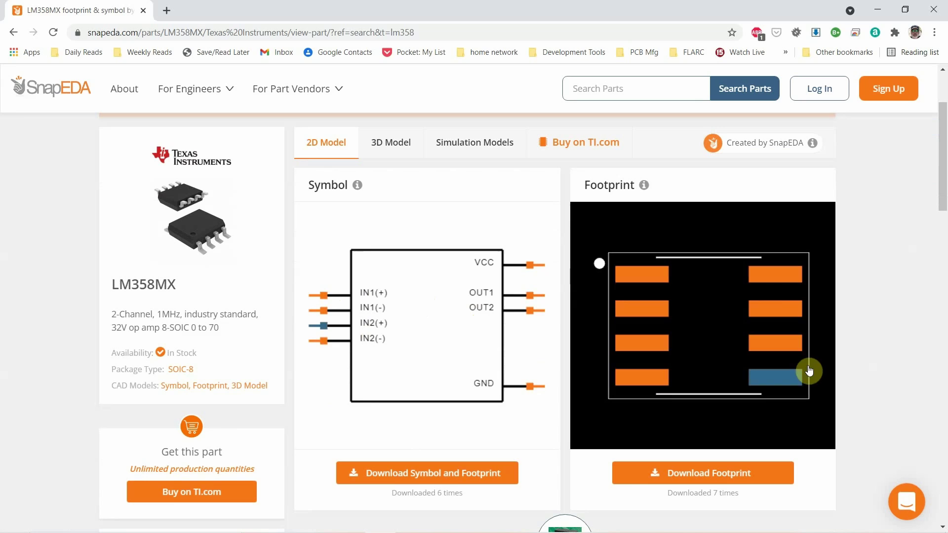
left_click(387, 148)
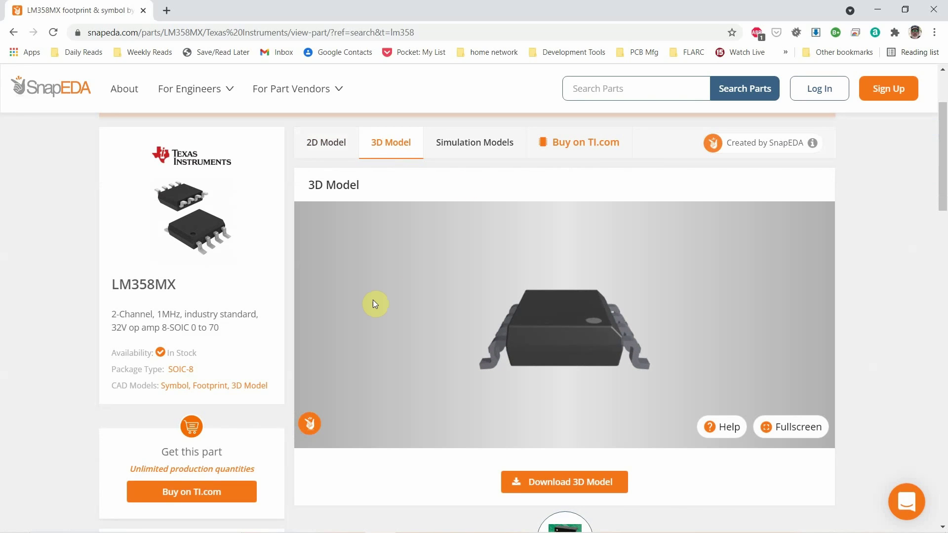
left_click(324, 148)
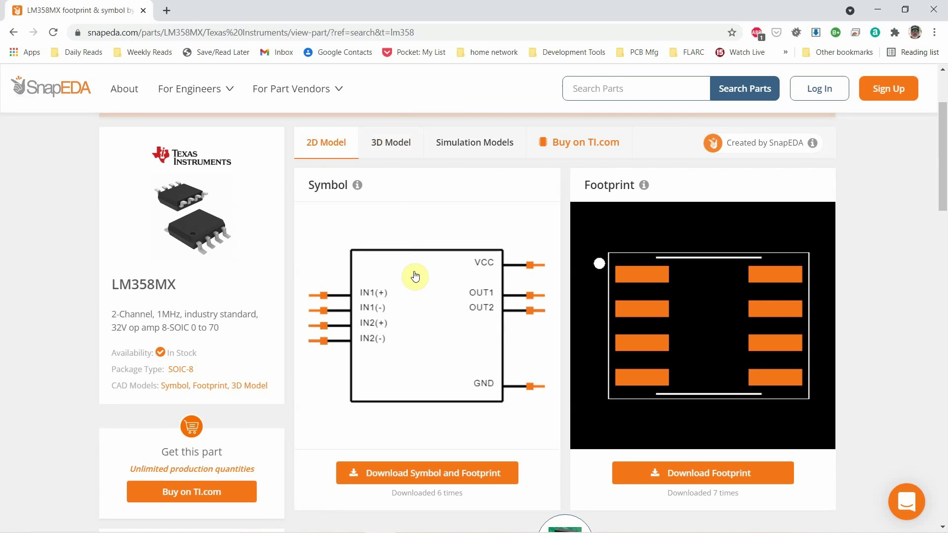
scroll(277, 296, "down", 9)
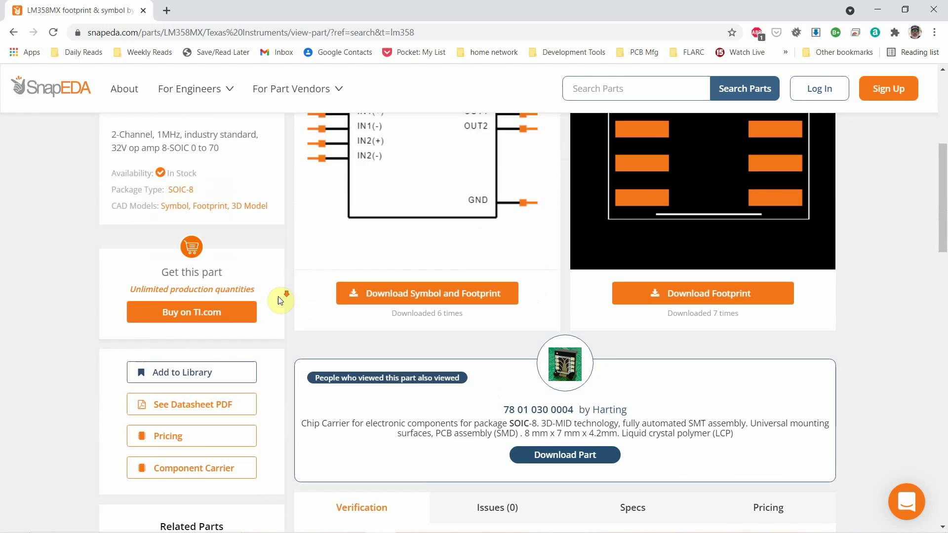
scroll(380, 301, "down", 10)
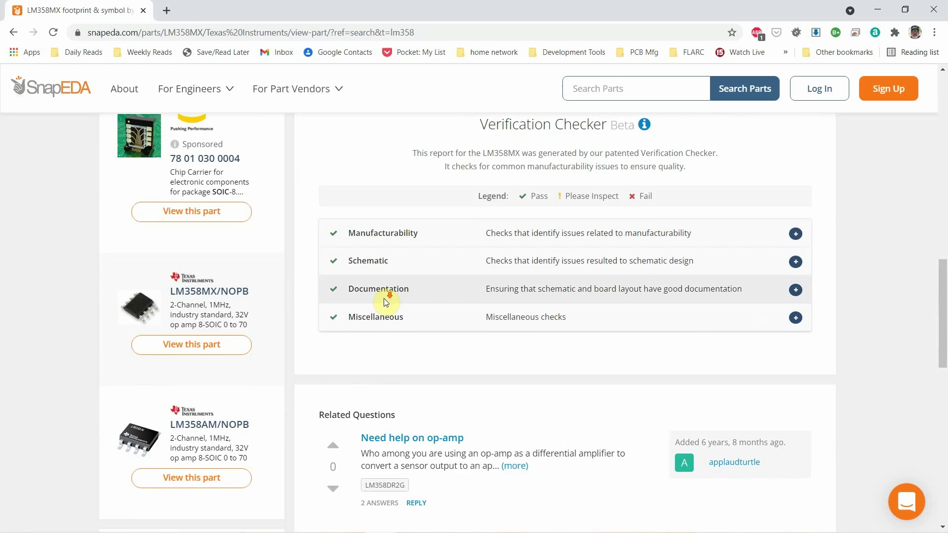
scroll(386, 303, "up", 10)
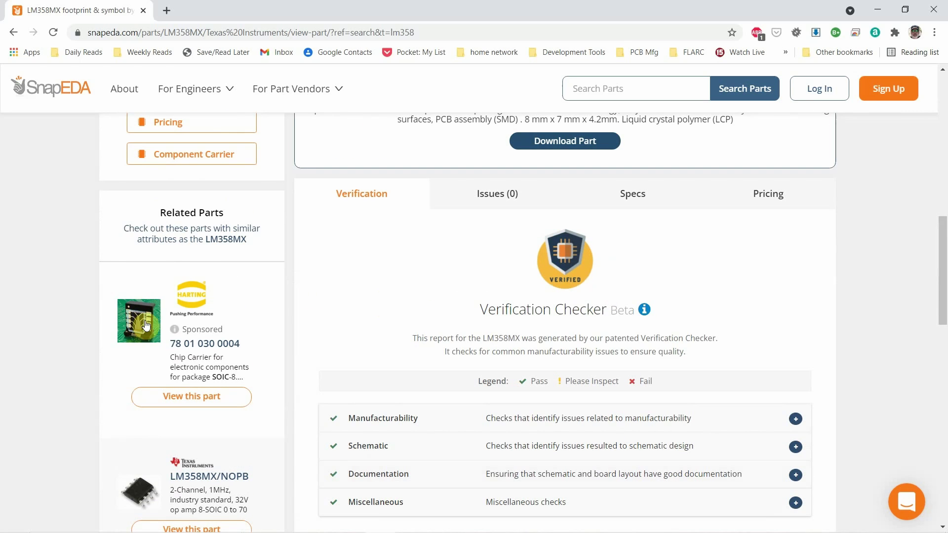
scroll(395, 313, "up", 6)
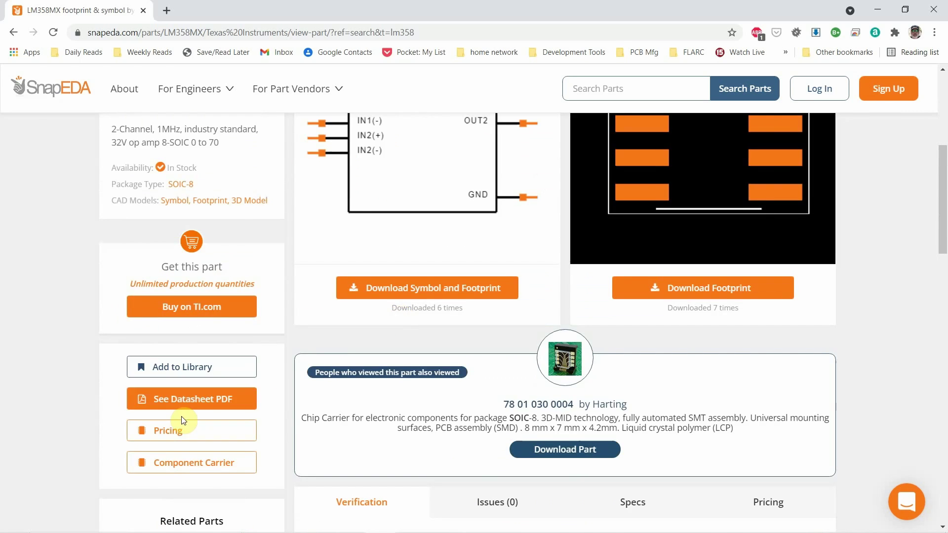
Check LM358MX supplier pricing, close the price list, and return to SnapEDA Desktop.
left_click(182, 428)
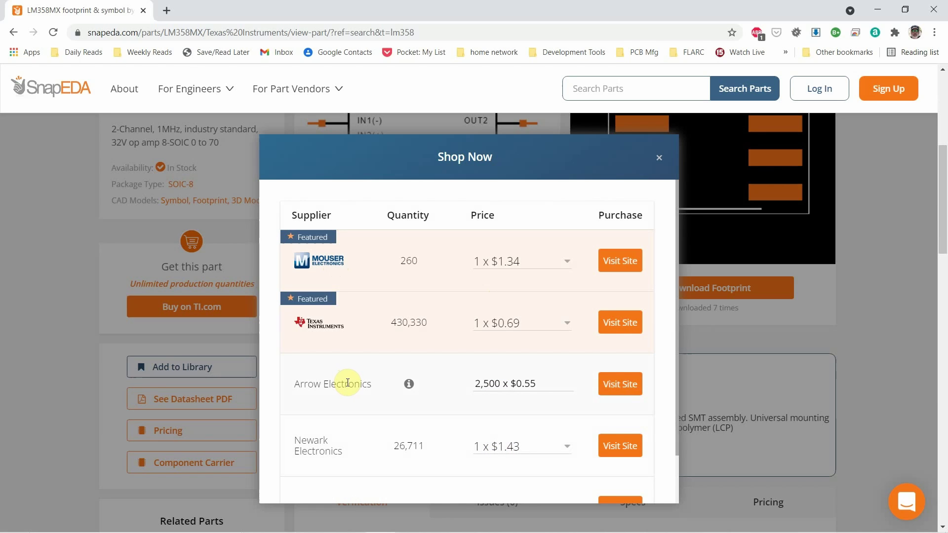
left_click(659, 158)
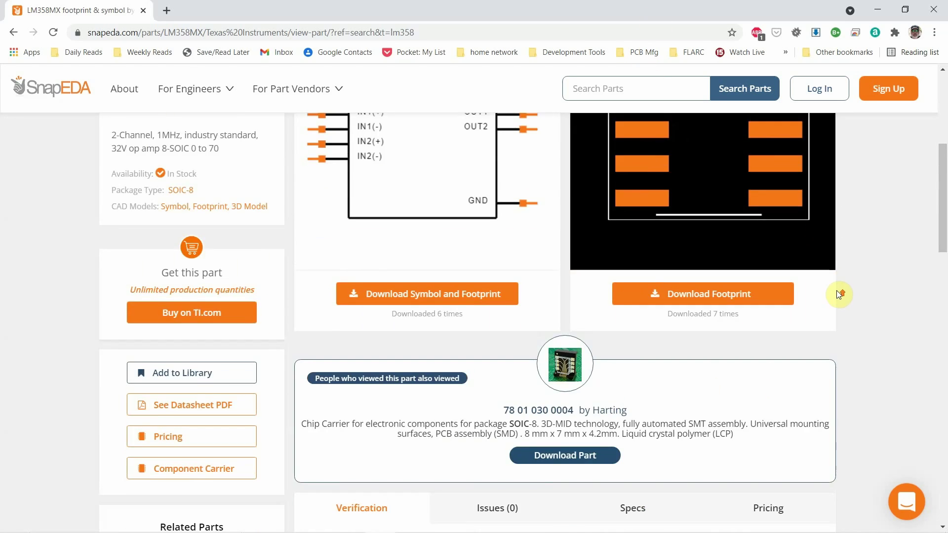
scroll(836, 289, "up", 5)
scroll(836, 285, "down", 1)
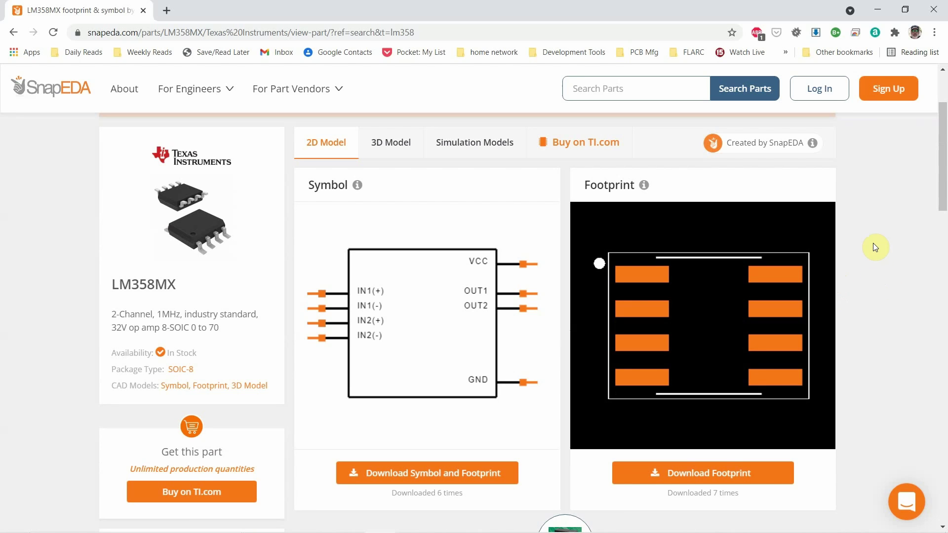
scroll(873, 243, "down", 4)
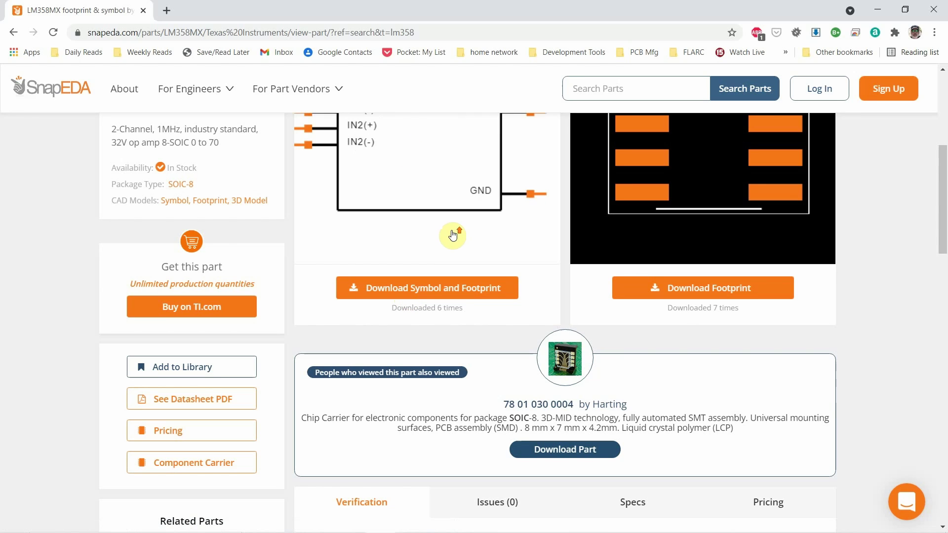
scroll(543, 306, "down", 4)
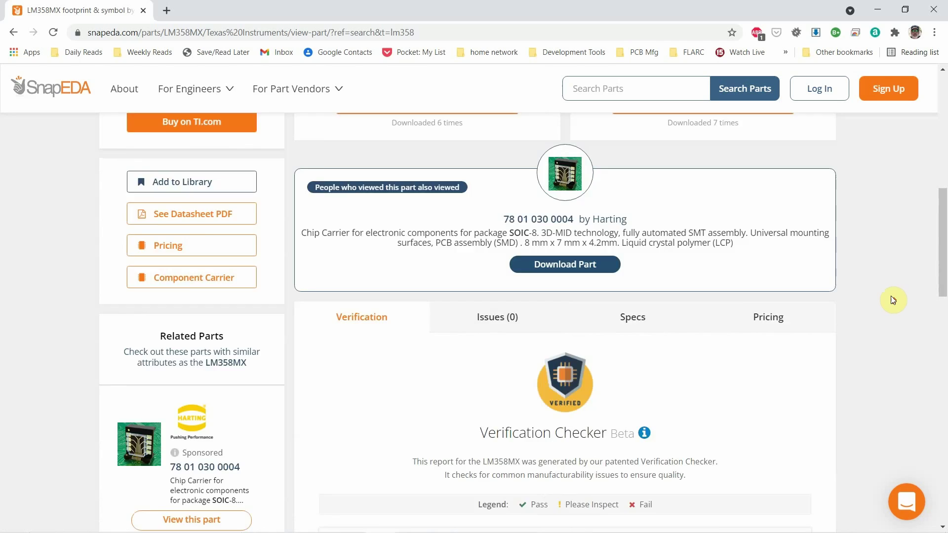
scroll(890, 290, "up", 5)
key("alt+Tab")
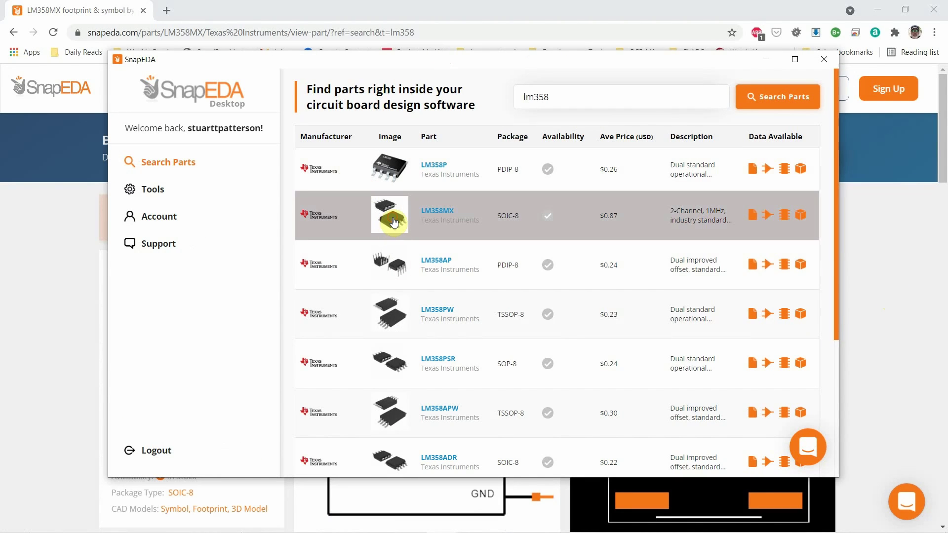
Add LM358MX from the desktop results to the KiCad library, then switch toward KiCad.
left_click(389, 223)
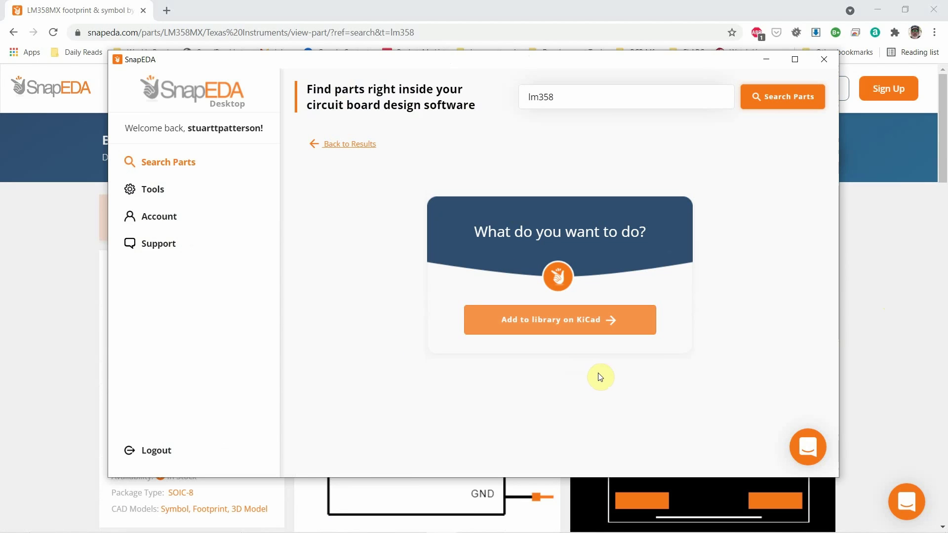
left_click(542, 322)
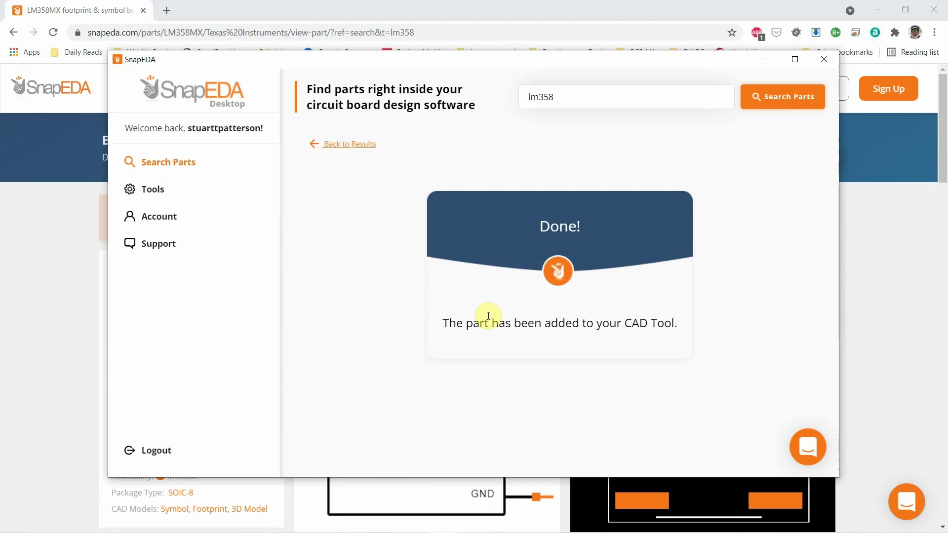
key("alt+Tab")
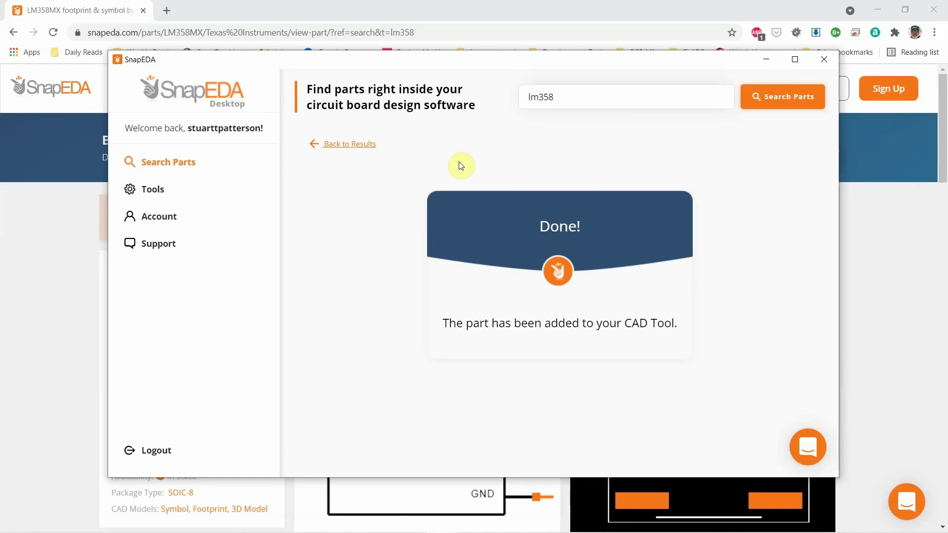
key("alt+Tab")
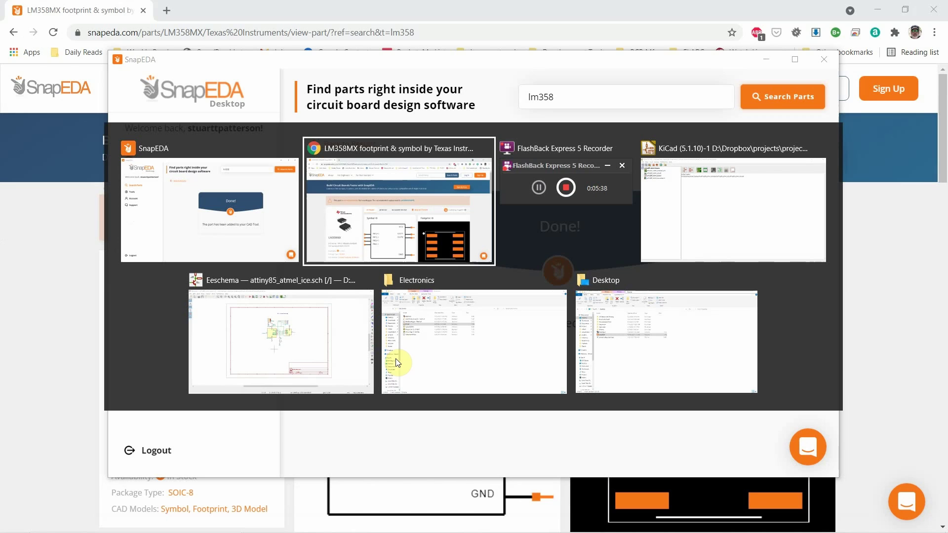
Open the project schematic and search the symbol chooser for lm358.
key("alt+Tab")
key("alt+Tab")
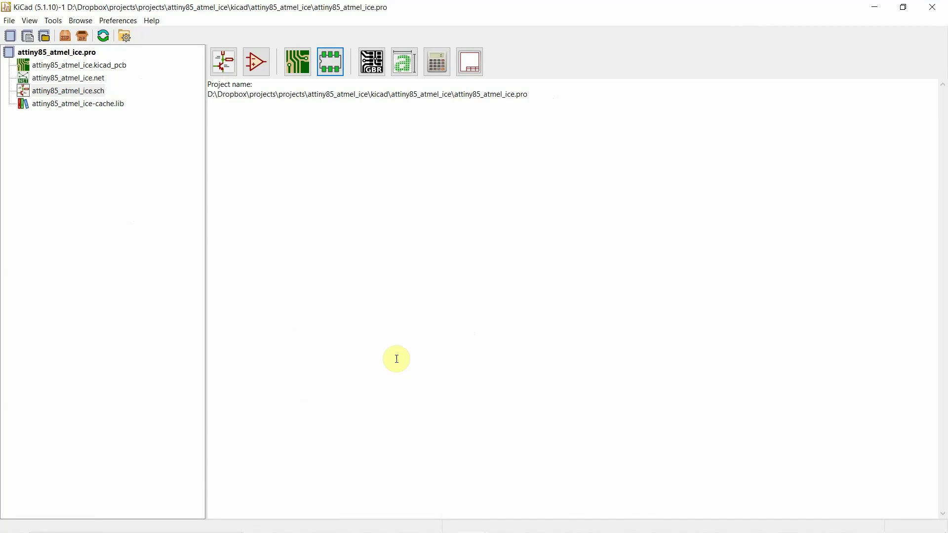
double_click(102, 93)
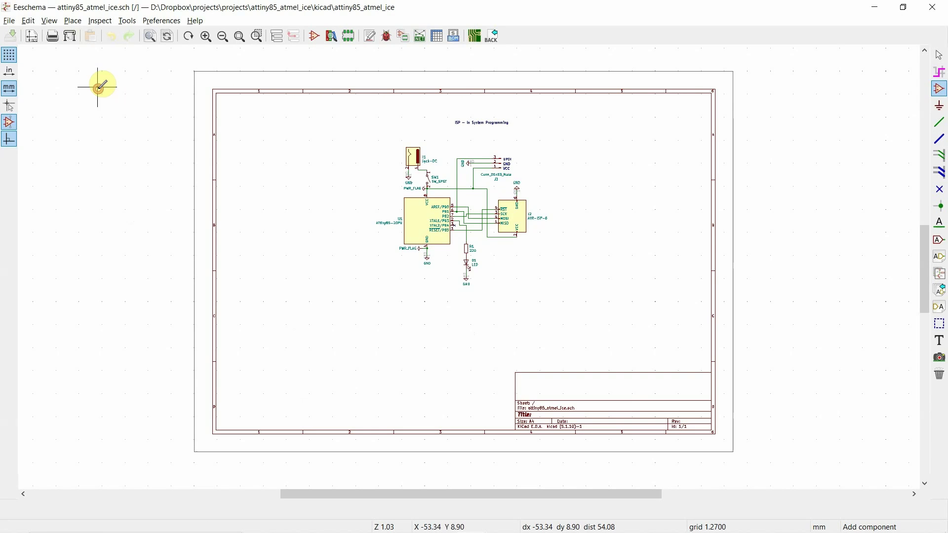
left_click(366, 222)
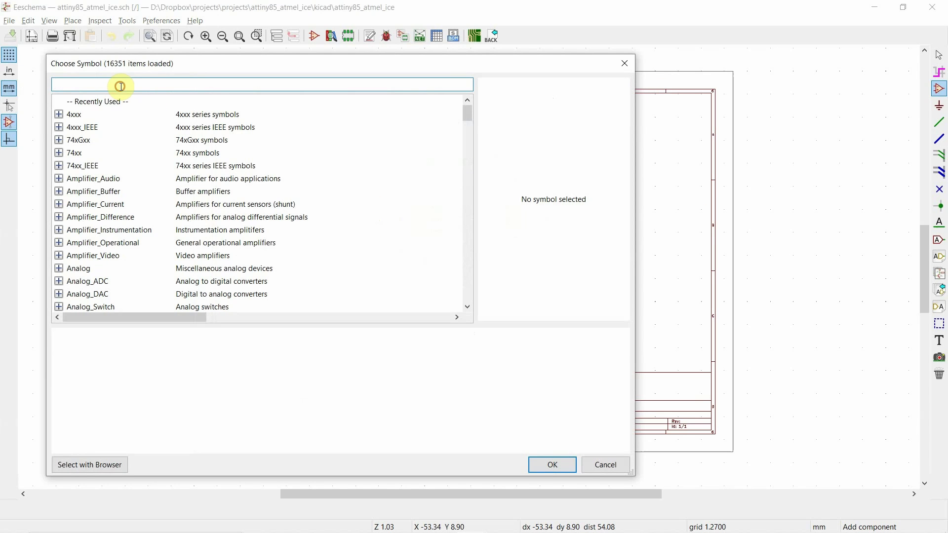
type("lm")
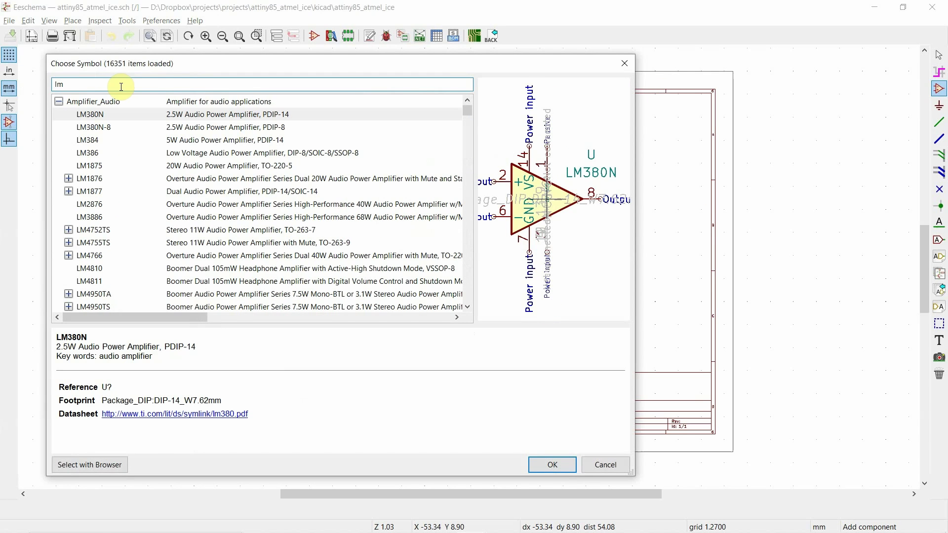
type("358")
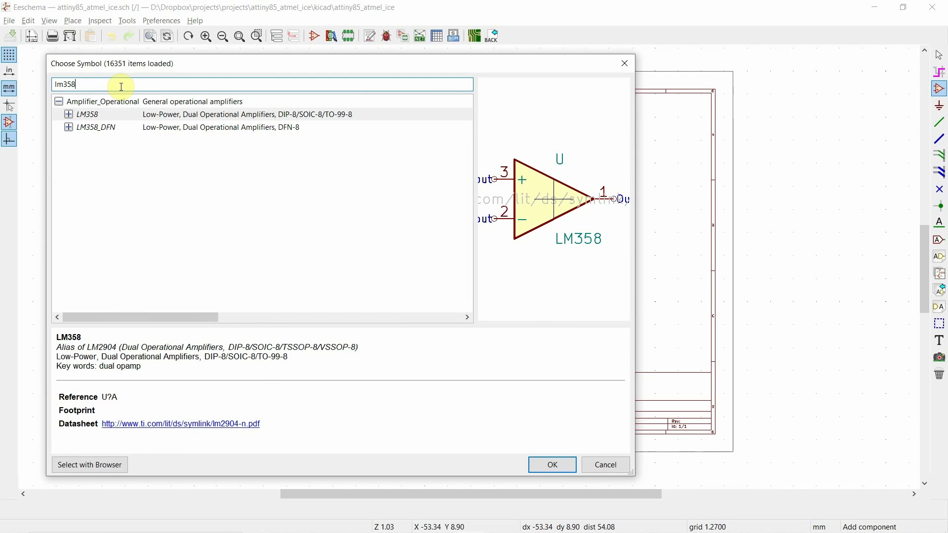
type("m")
key("BackSpace")
key("BackSpace")
Compare the LM358 and LM358_DFN symbols, cancel without placing, and close Eeschema.
left_click(69, 127)
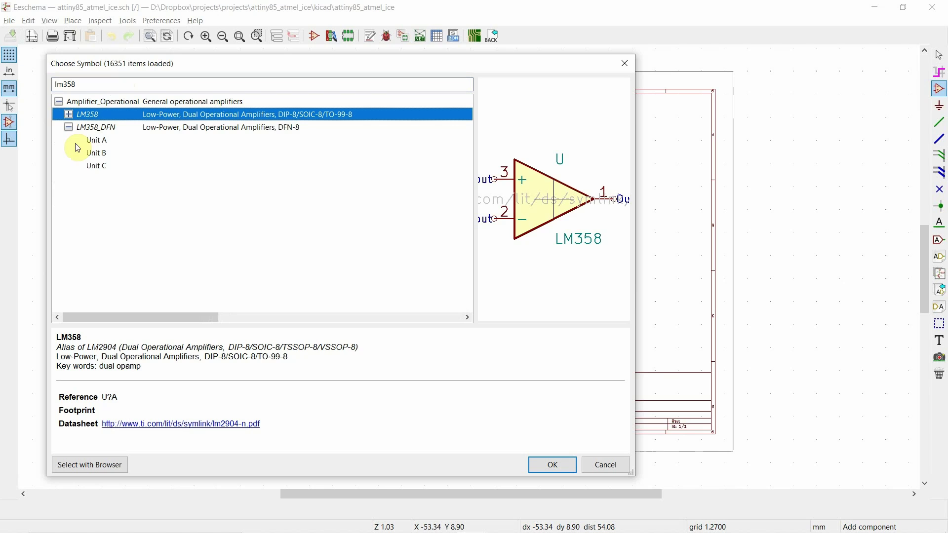
left_click(68, 115)
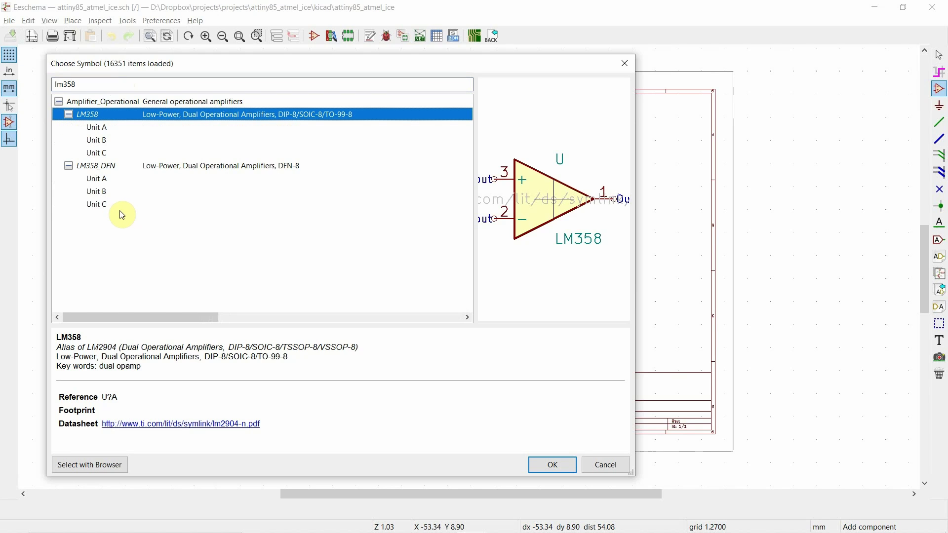
left_click(110, 168)
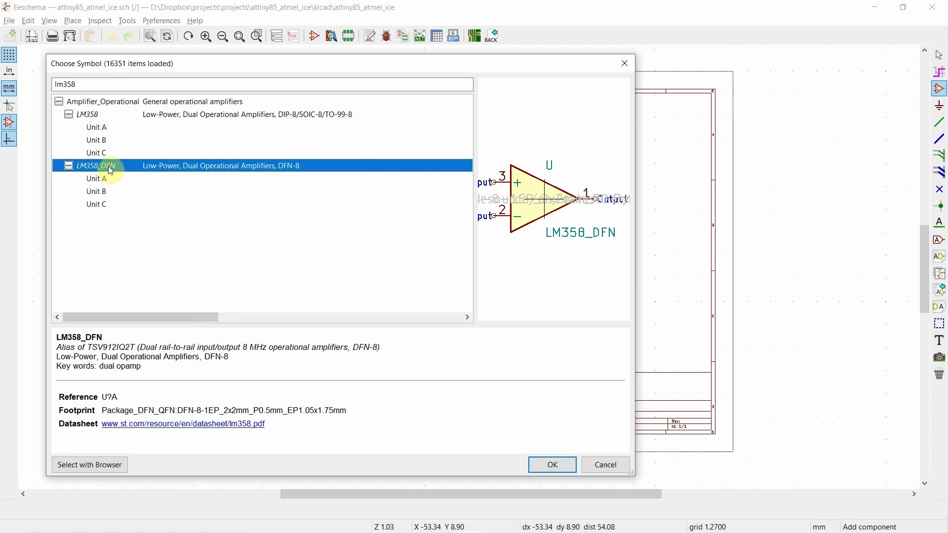
left_click(94, 117)
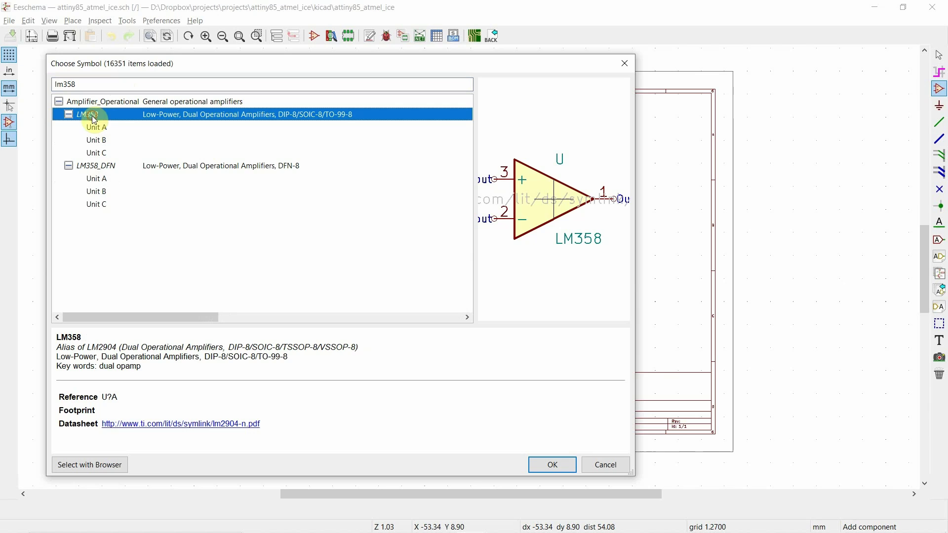
left_click(109, 169)
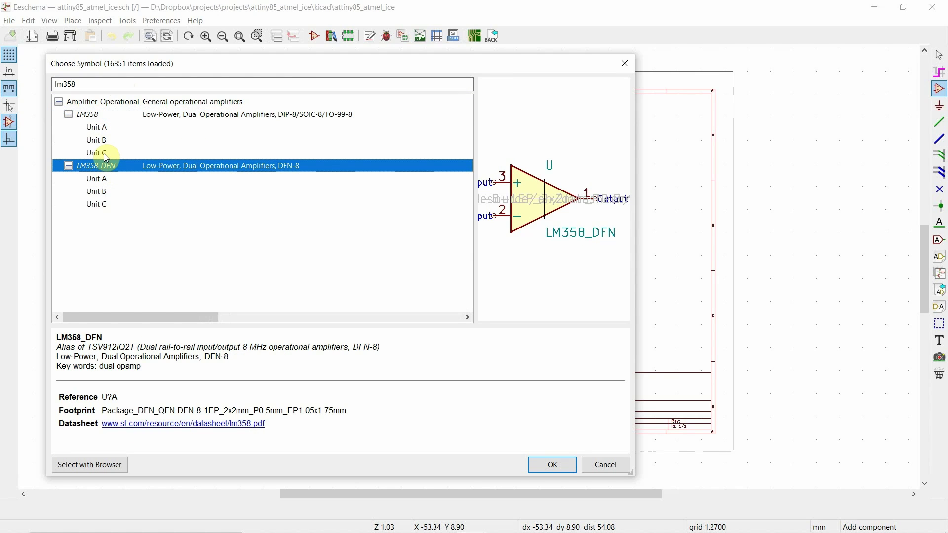
left_click(84, 84)
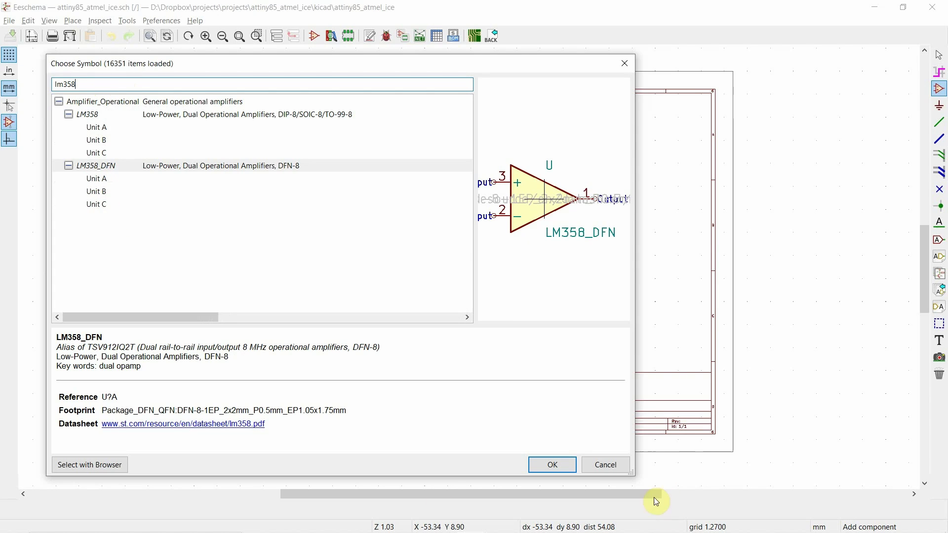
left_click(605, 464)
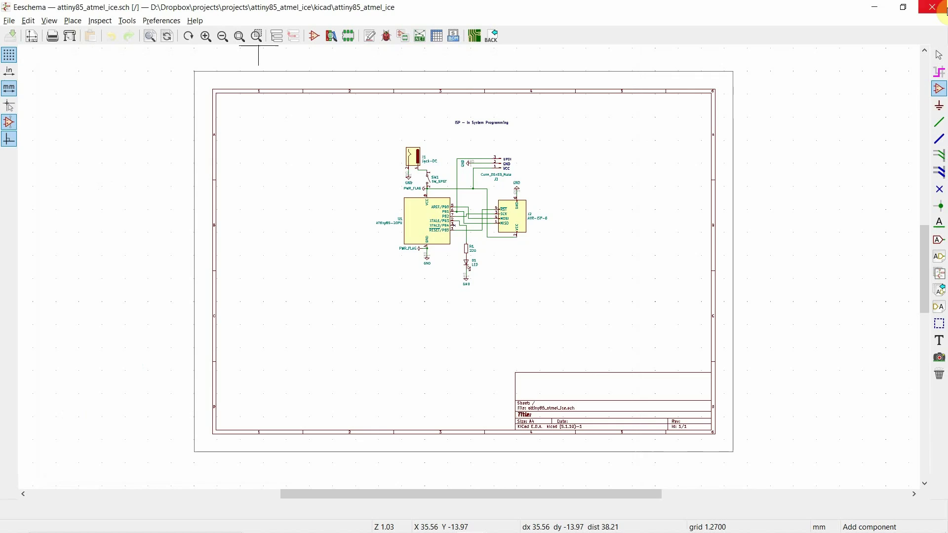
left_click(933, 7)
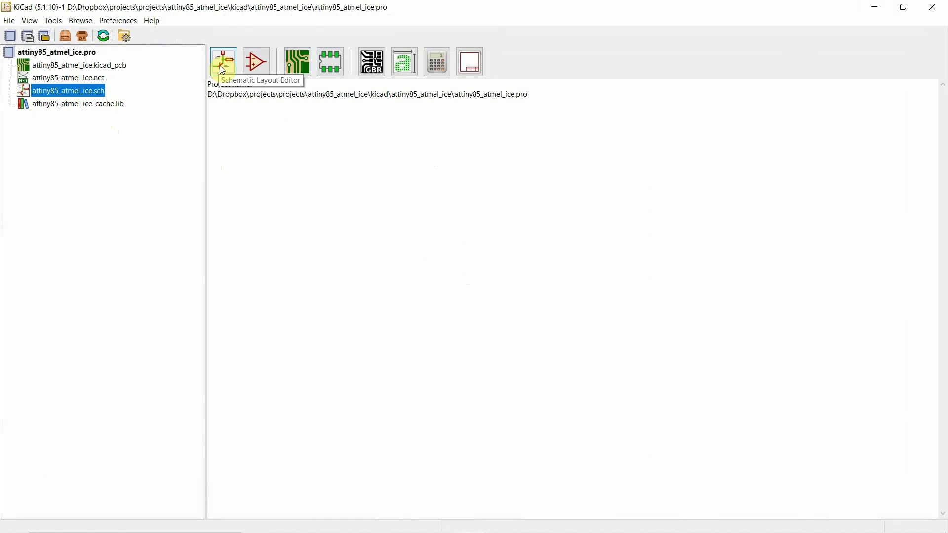
Filter Symbol Editor libraries for lm358 then lm358mx, finding only LM358AP/LM358P, and close it.
left_click(250, 63)
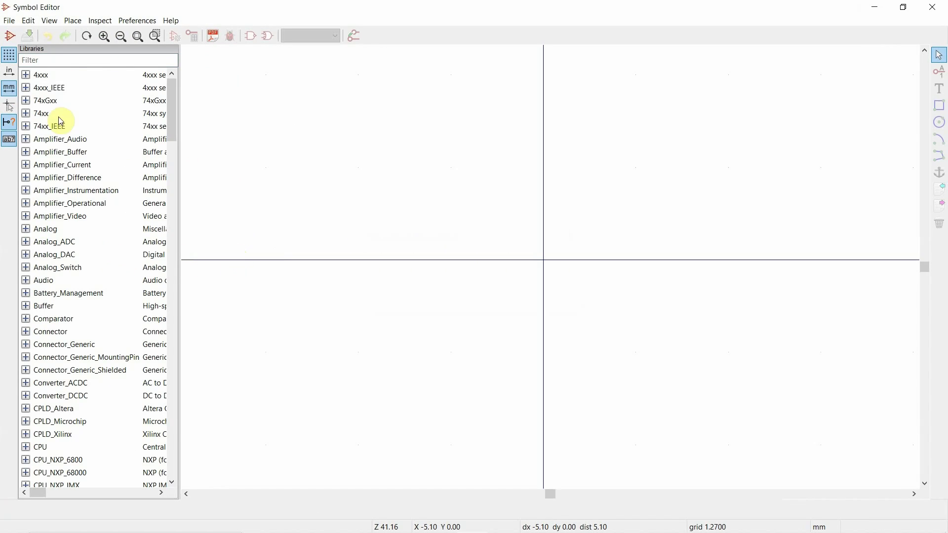
left_click(54, 60)
type("lm3")
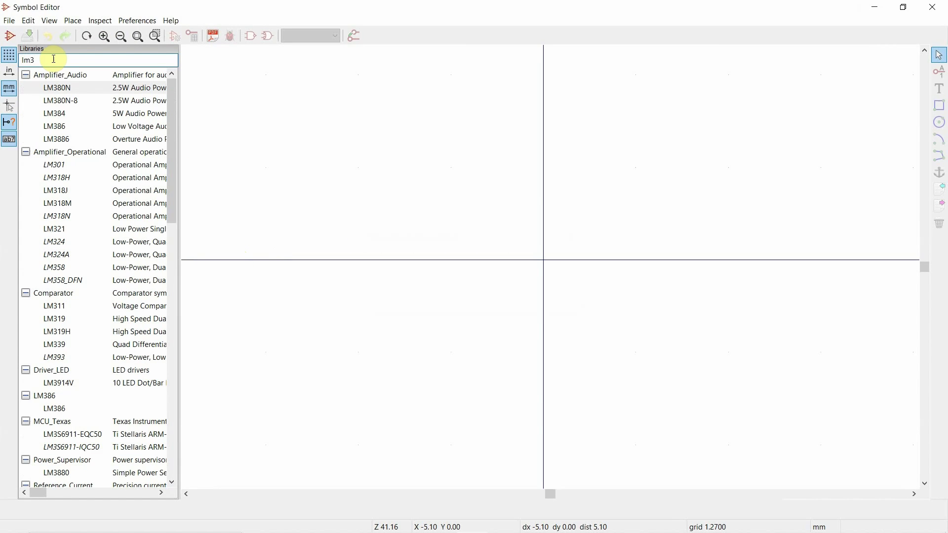
type("58")
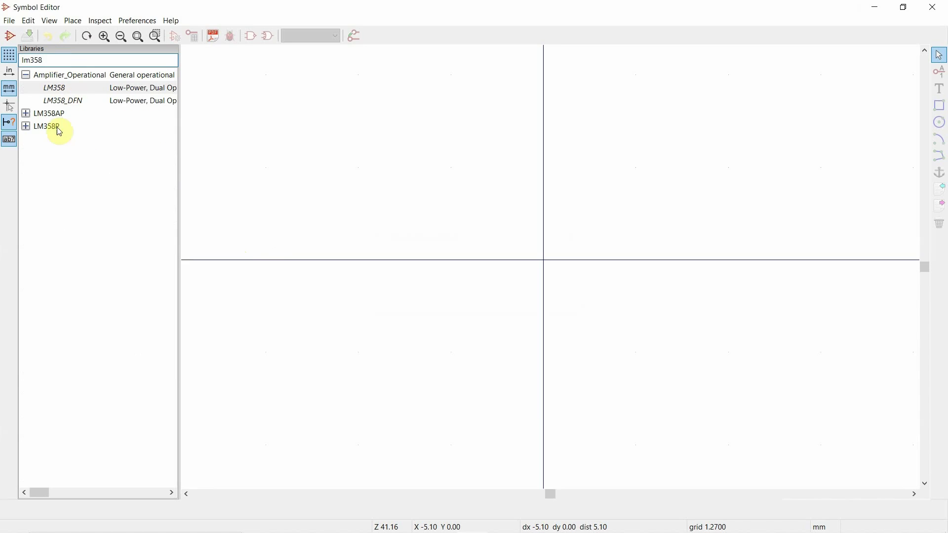
left_click(27, 126)
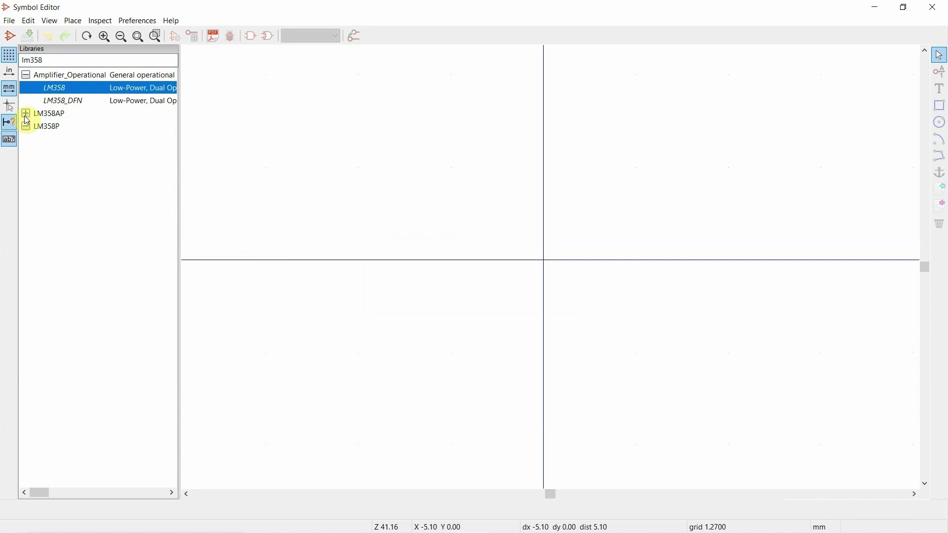
left_click(26, 114)
left_click(75, 62)
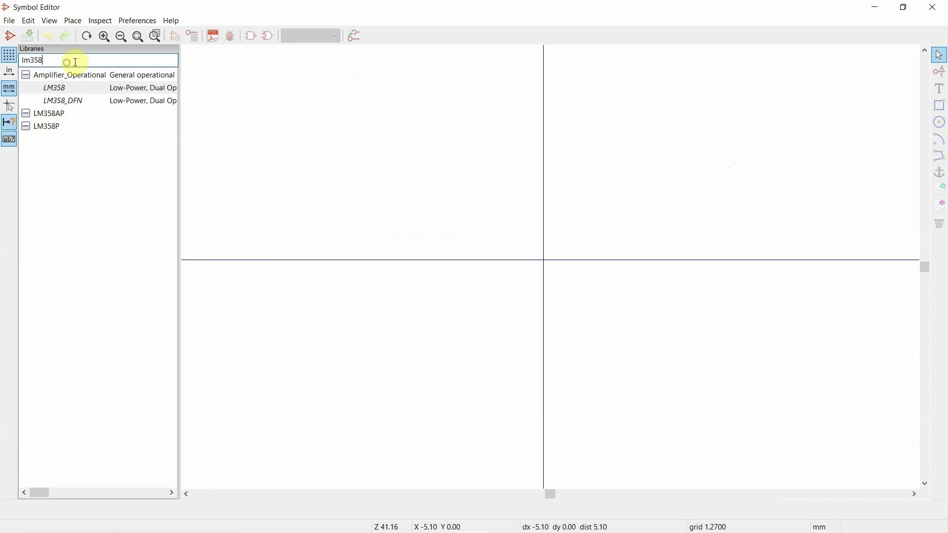
type("mx")
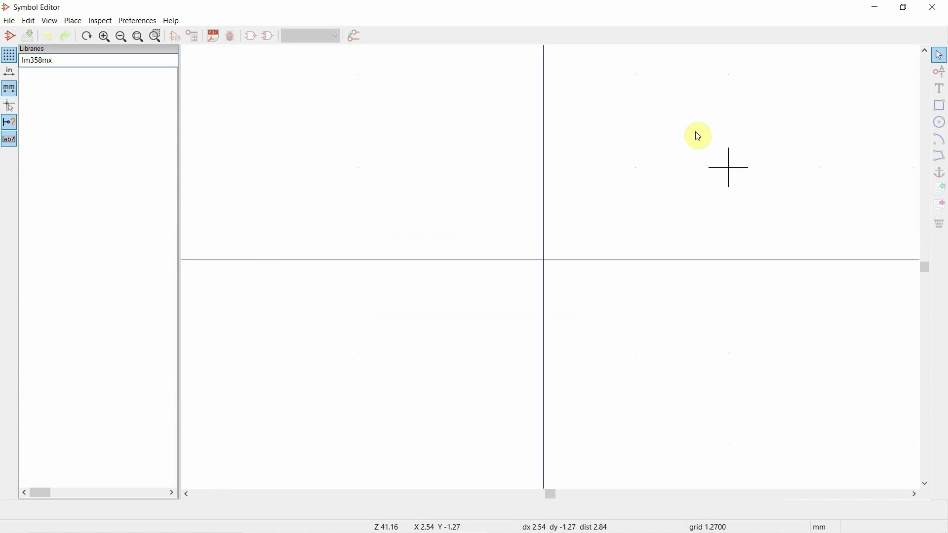
left_click(933, 7)
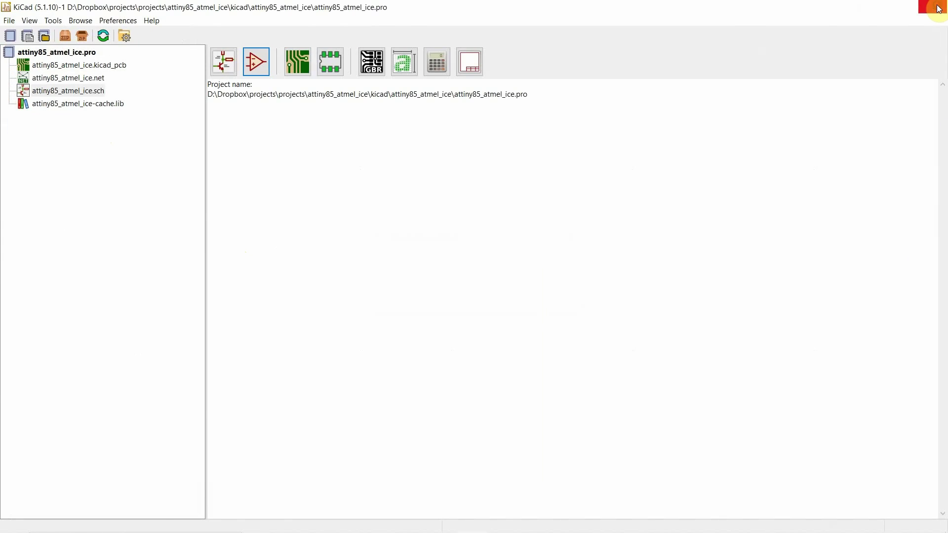
Relaunch KiCad from the Electronics folder shortcut and open the Symbol Editor.
left_click(933, 7)
key("alt+Tab")
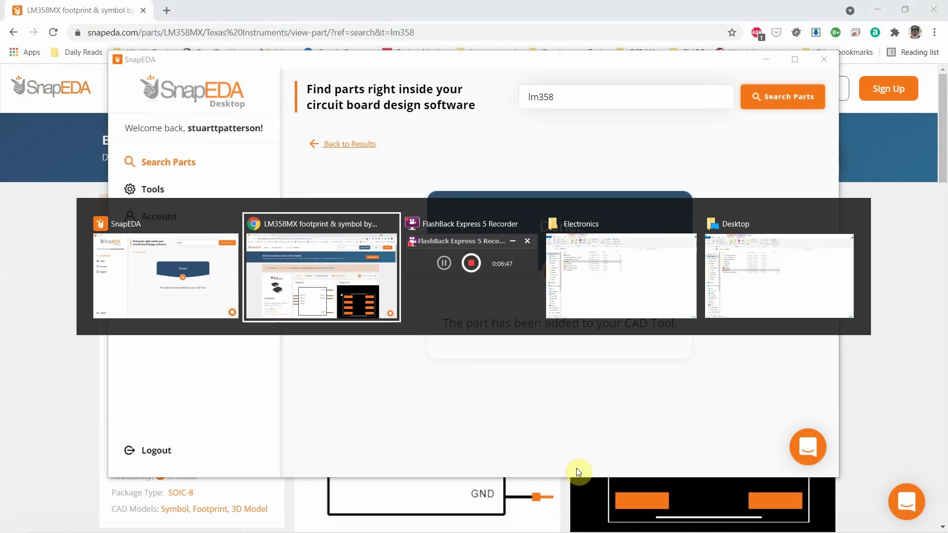
key("alt+Tab")
key("alt+Tab")
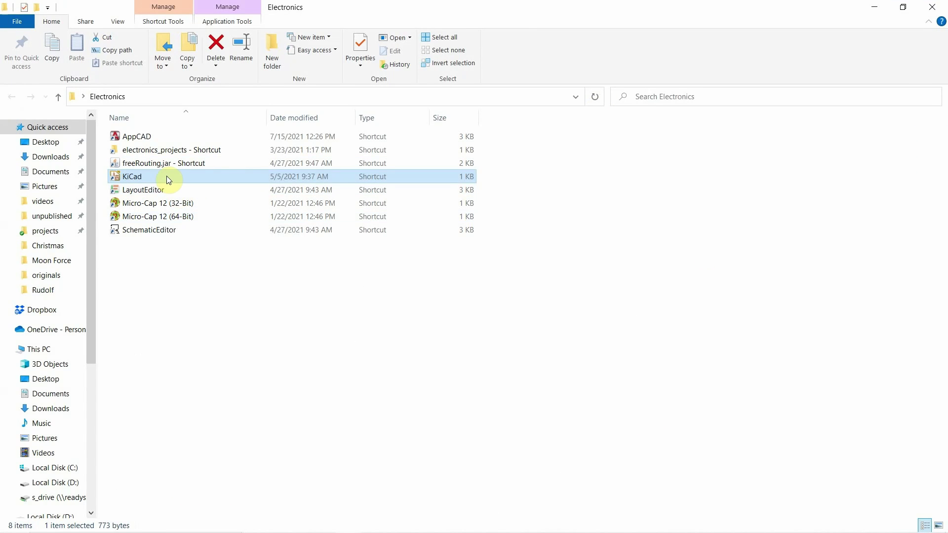
double_click(167, 176)
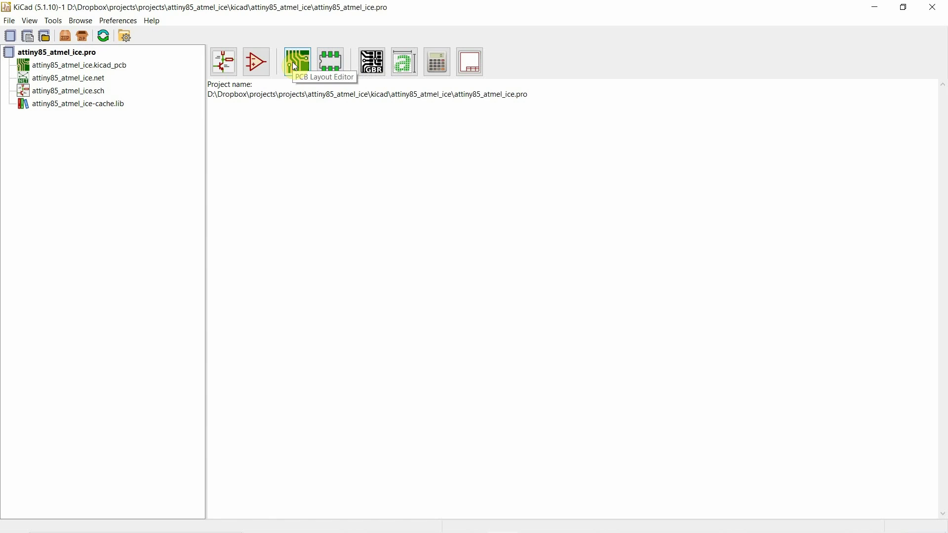
left_click(250, 65)
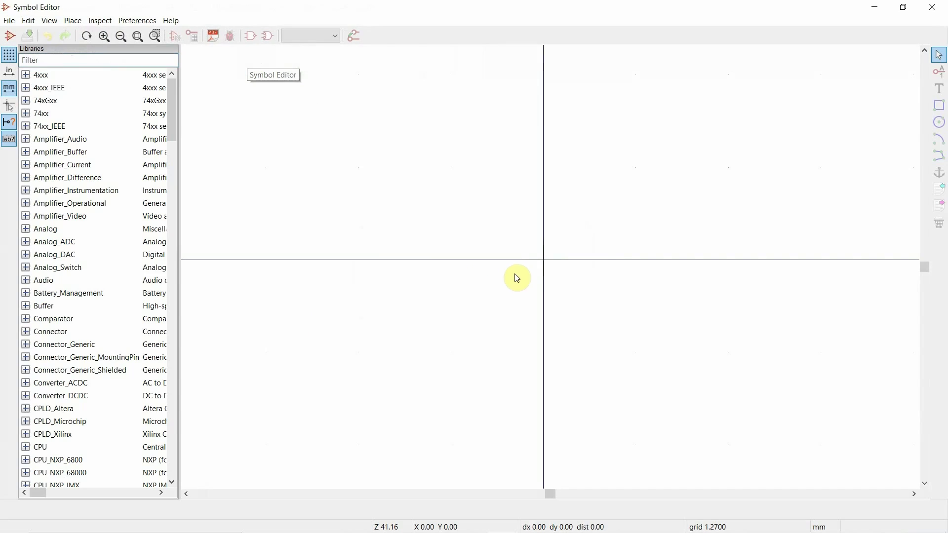
Filter the libraries for lm358 and open the LM358MX symbol from the LM358MX library.
left_click(82, 61)
type("lm358")
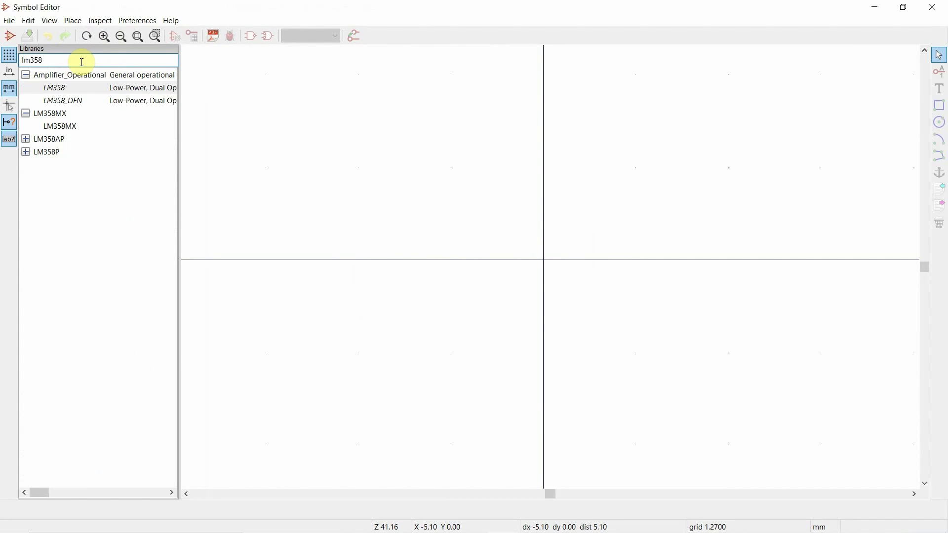
left_click(70, 126)
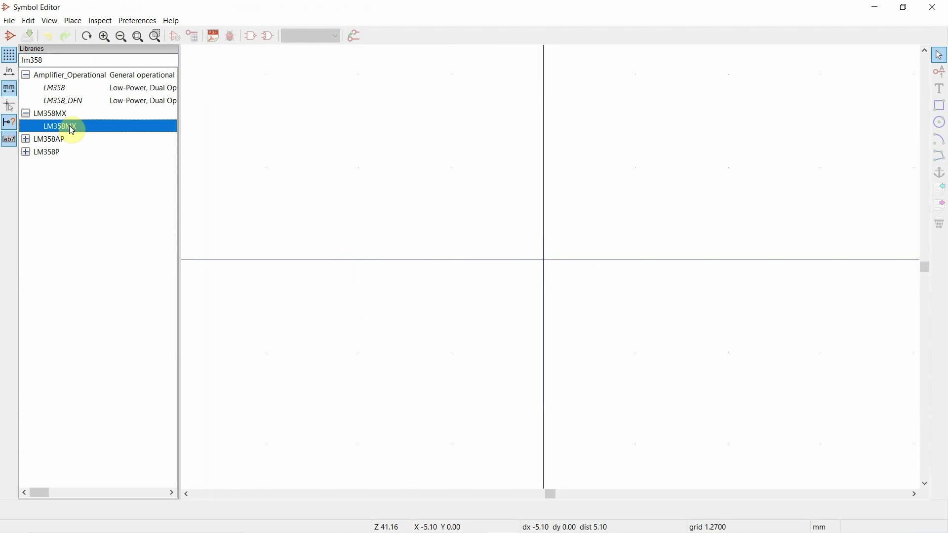
double_click(69, 127)
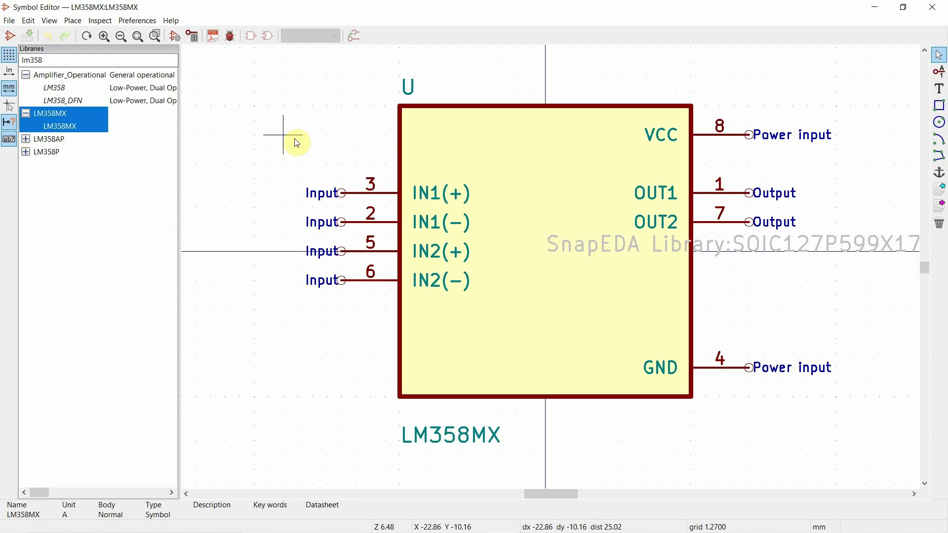
Reopen the attiny85_atmel_ice schematic and place the LM358MX symbol right of the existing circuit.
left_click(932, 7)
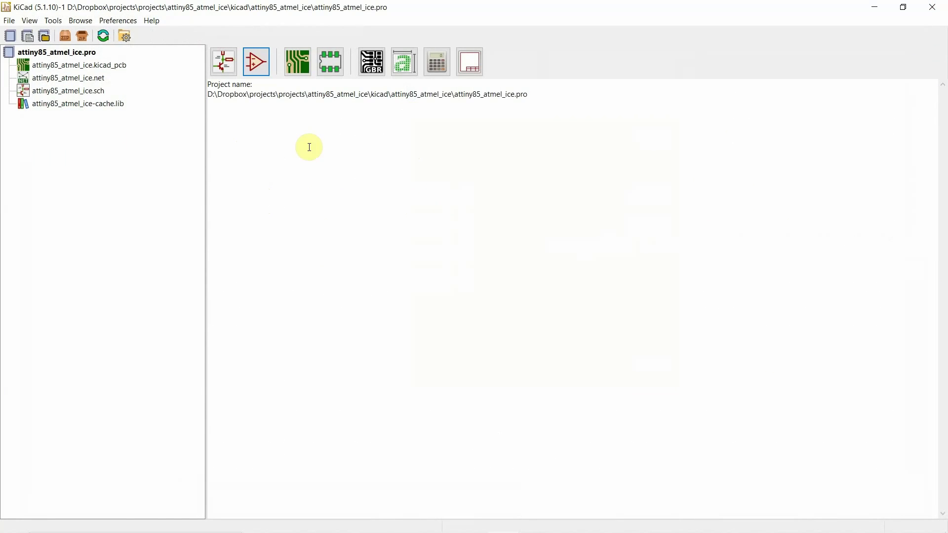
double_click(105, 95)
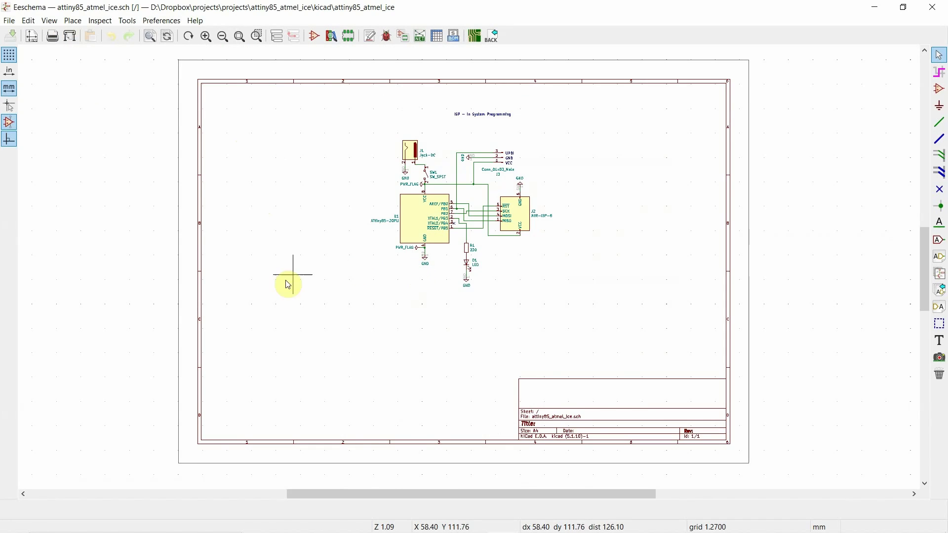
key("a")
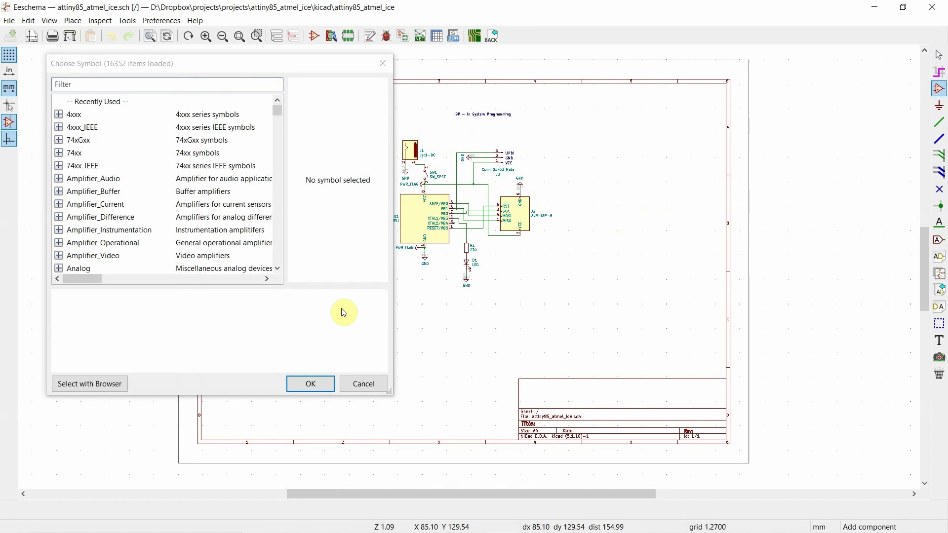
left_click(147, 85)
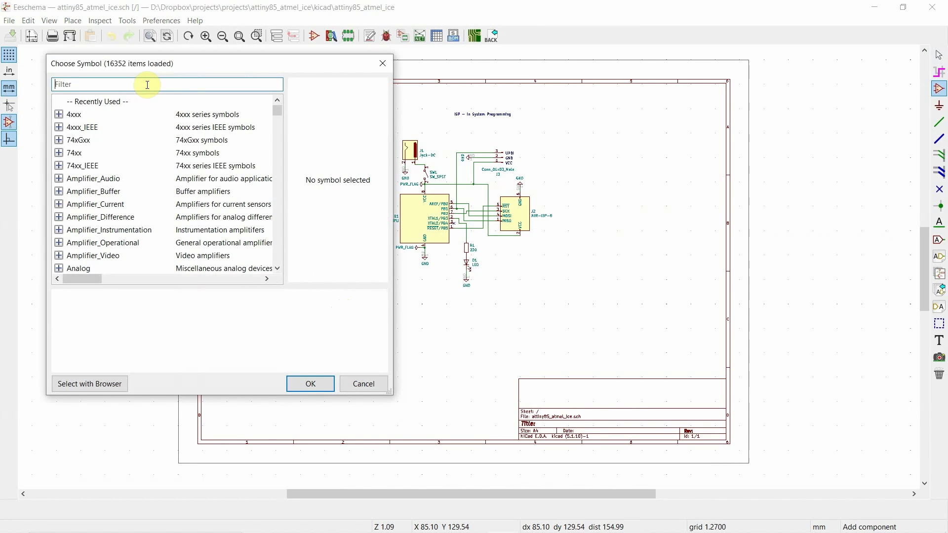
type("lm358")
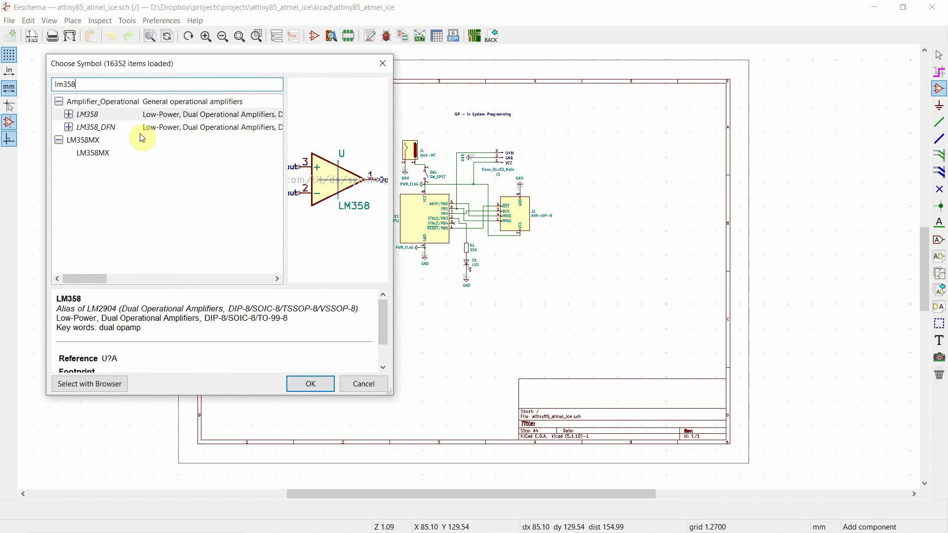
double_click(114, 162)
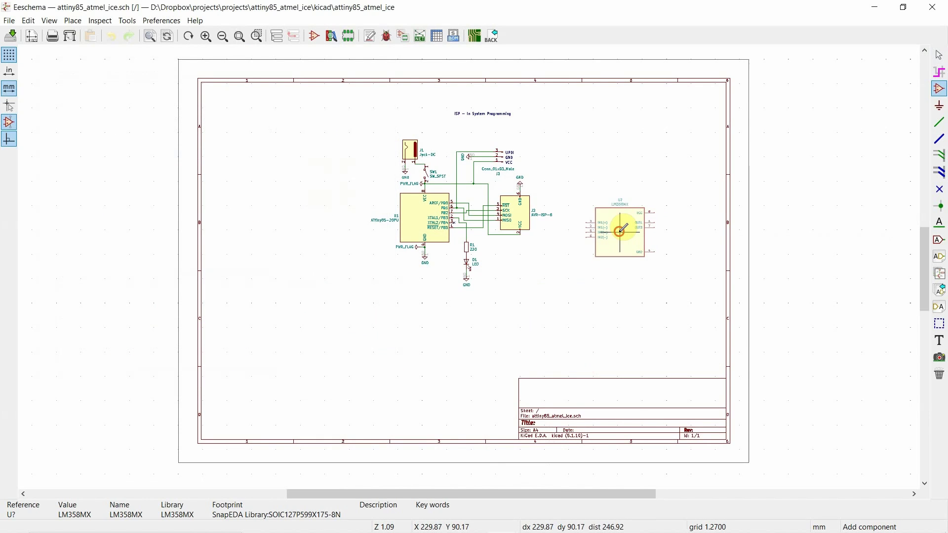
left_click(621, 232)
key("Escape")
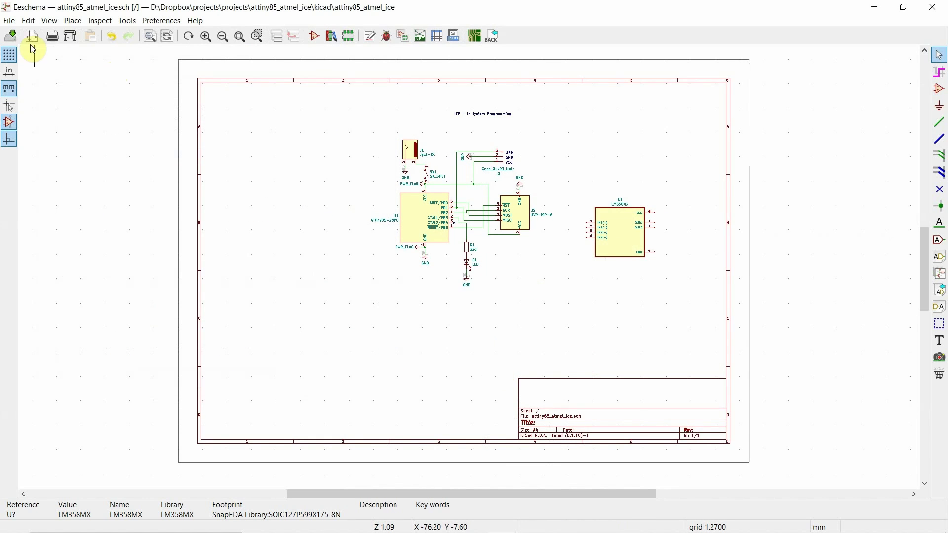
Save the schematic and run annotation so the new LM358MX becomes U2.
left_click(10, 40)
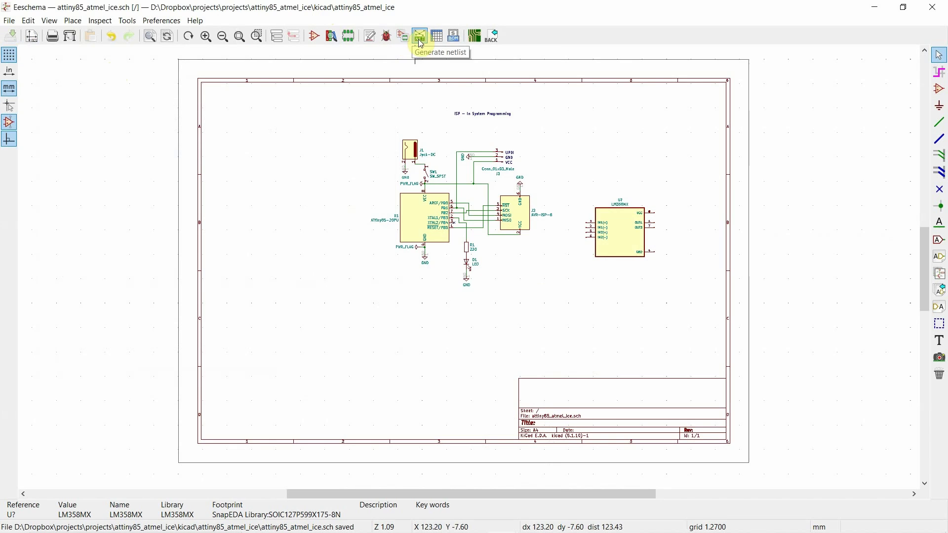
key("Escape")
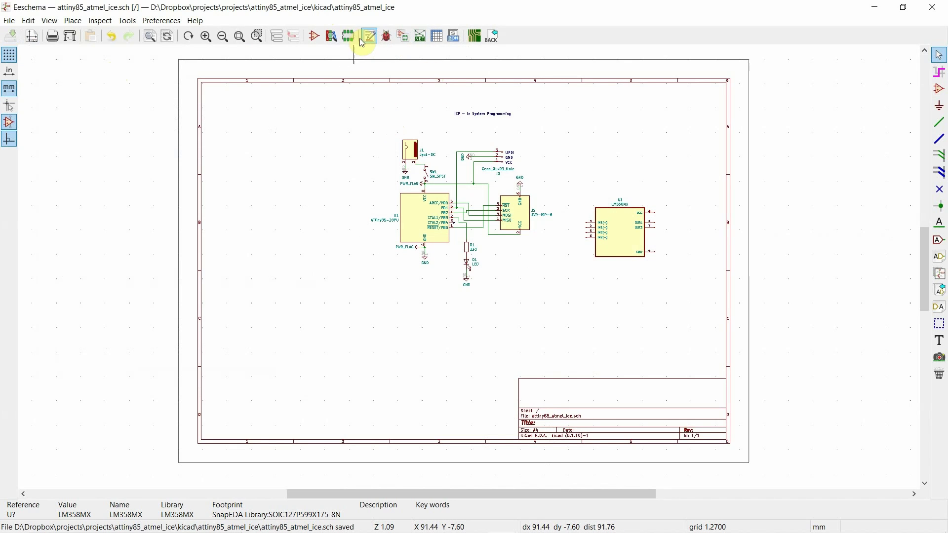
left_click(351, 41)
left_click(561, 387)
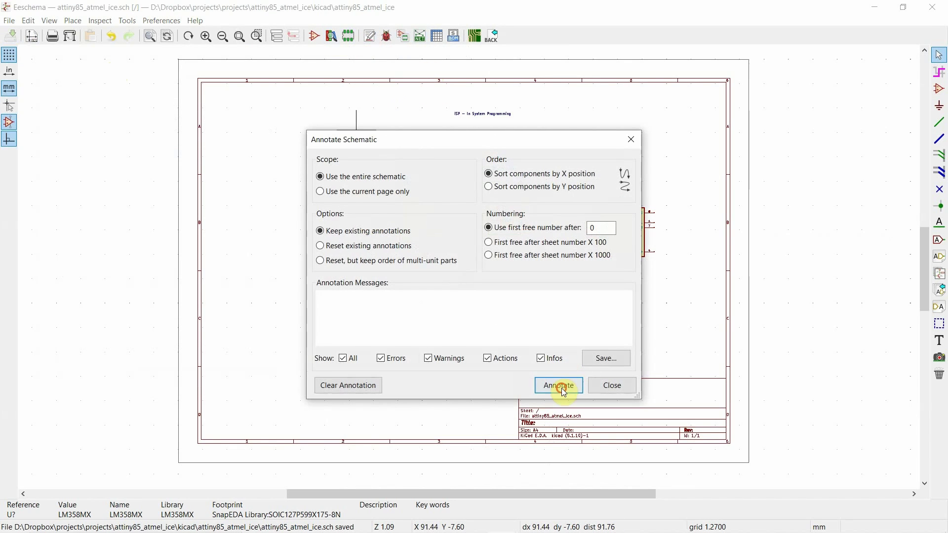
left_click(613, 387)
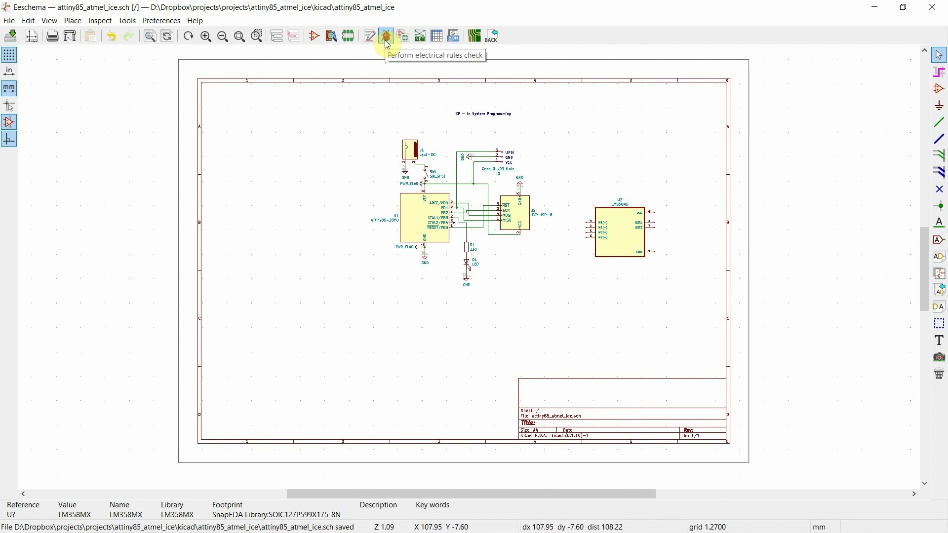
left_click(403, 35)
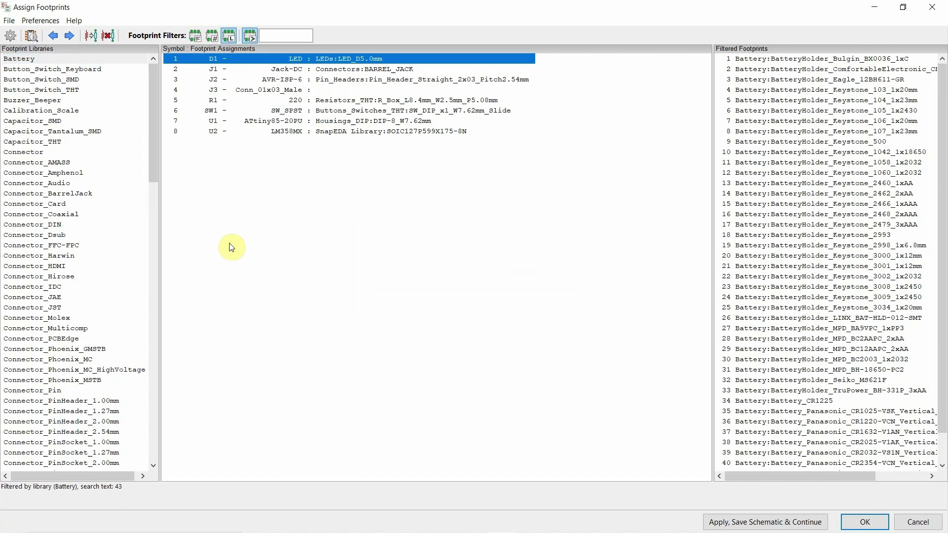
left_click(79, 21)
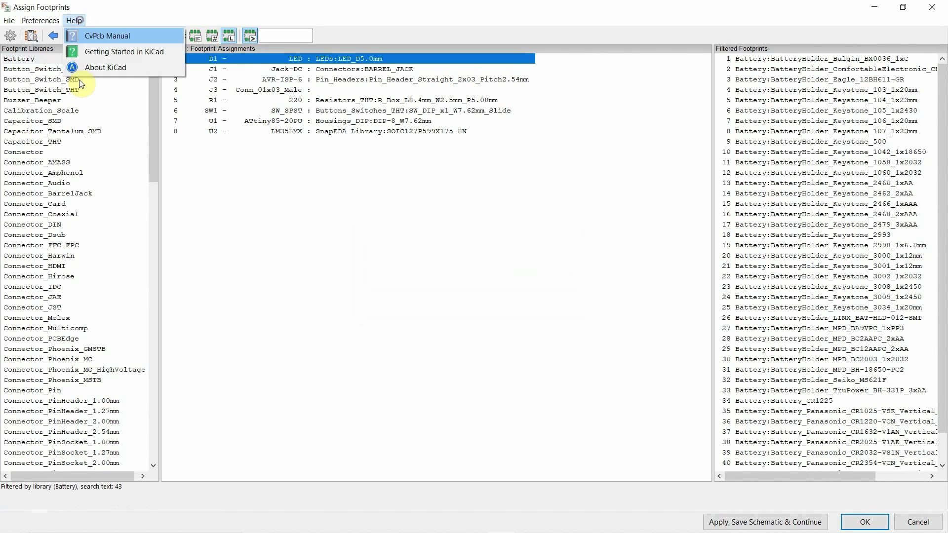
left_click(125, 68)
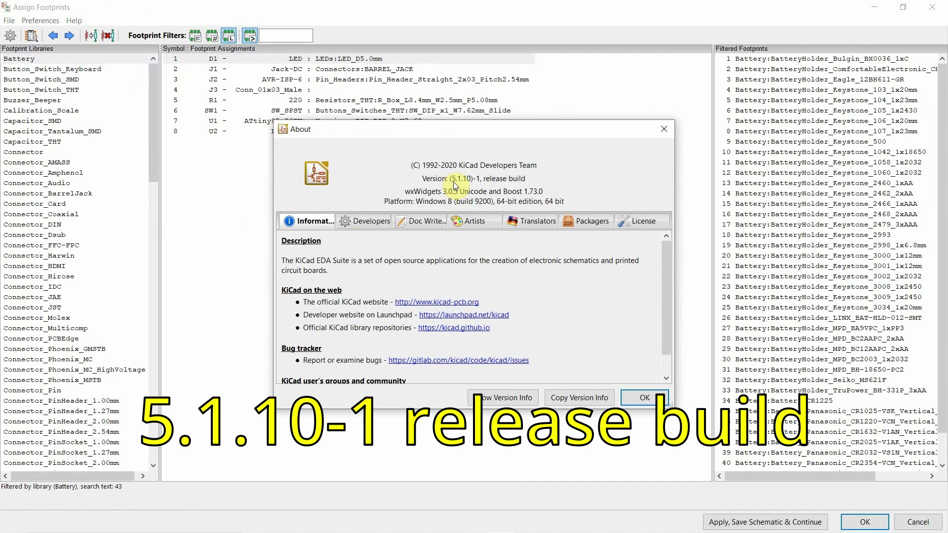
left_click(664, 129)
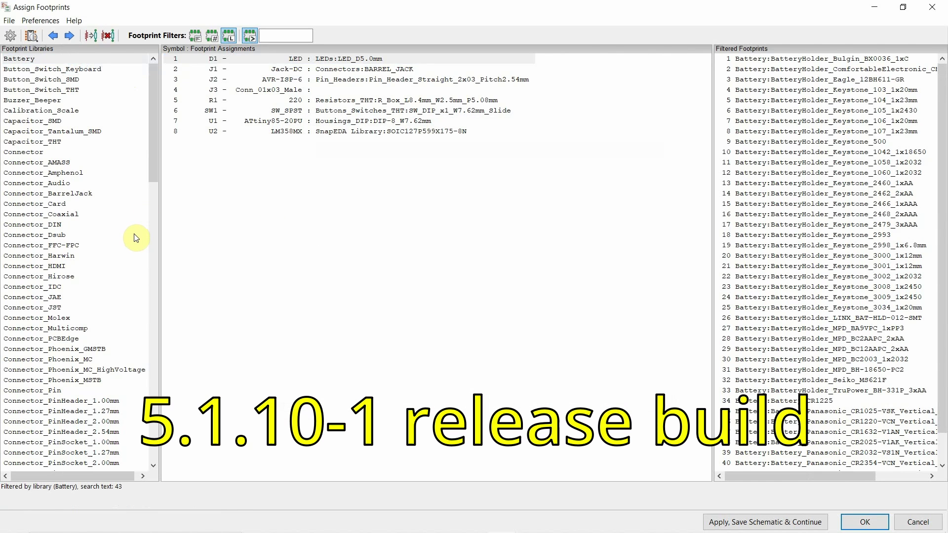
left_click(293, 130)
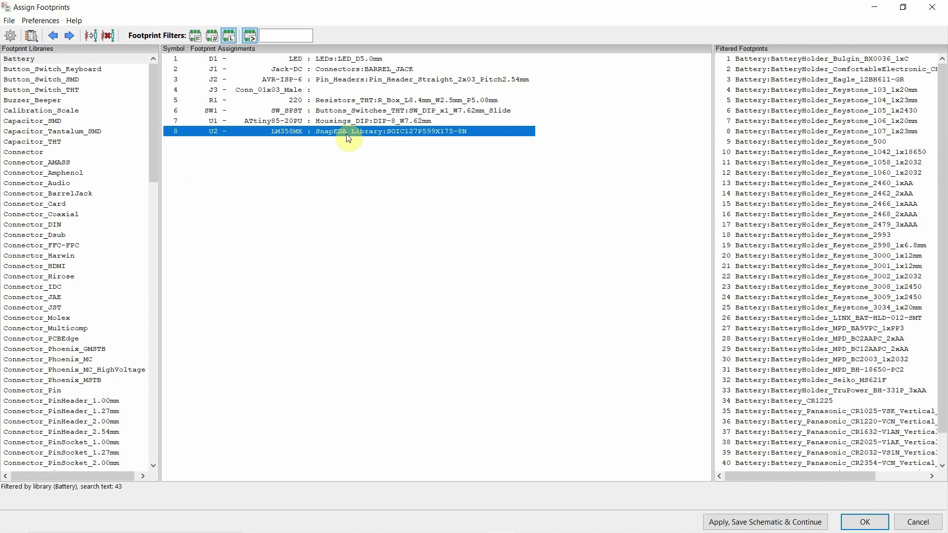
left_click(31, 36)
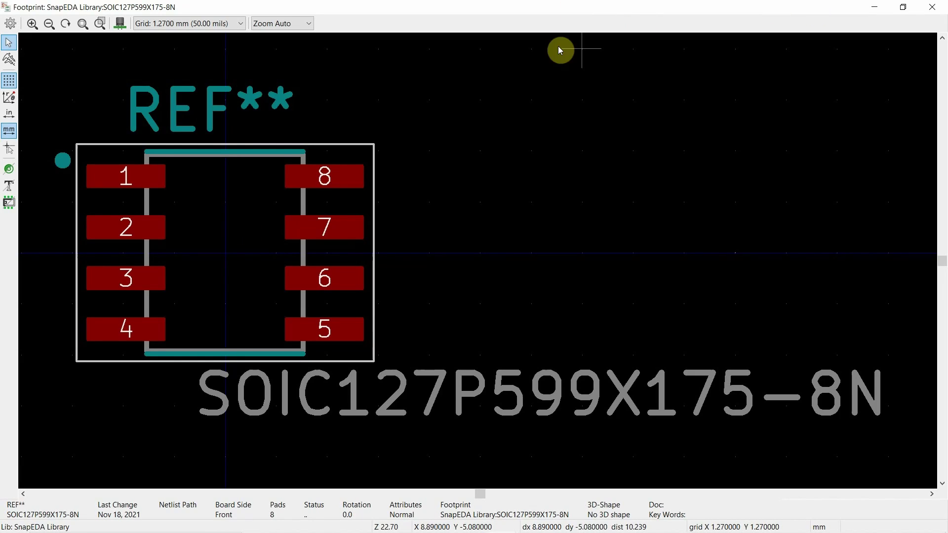
left_click(903, 7)
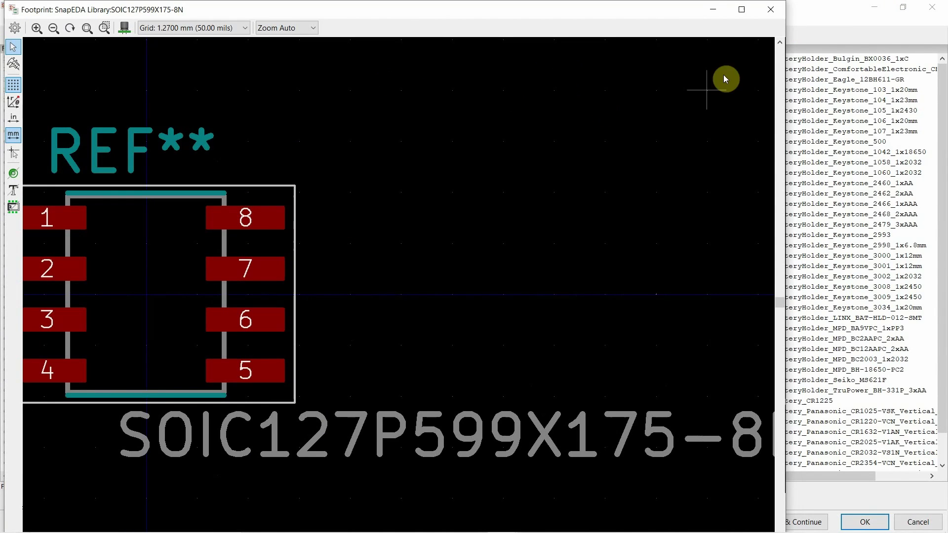
left_click(771, 10)
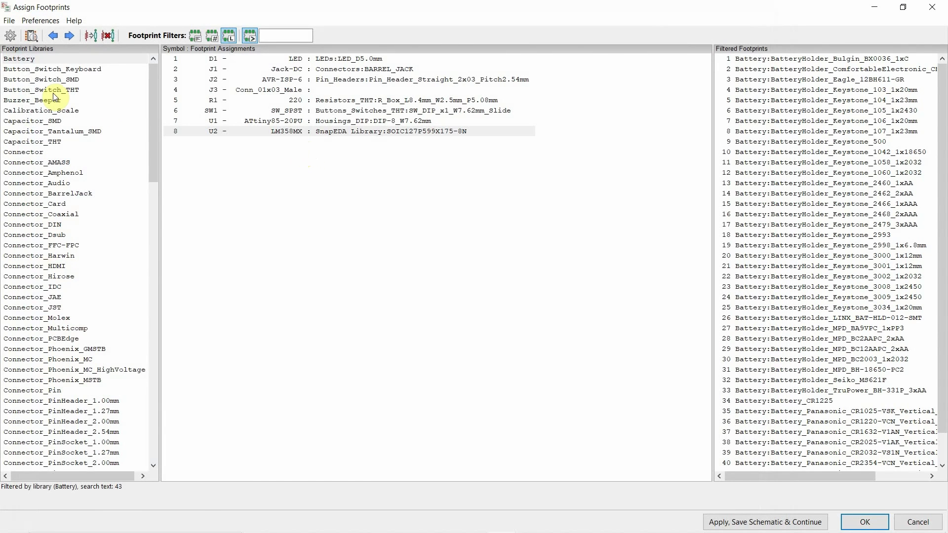
Generate the netlist over attiny85_atmel_ice.net and open the board in Pcbnew.
left_click(936, 8)
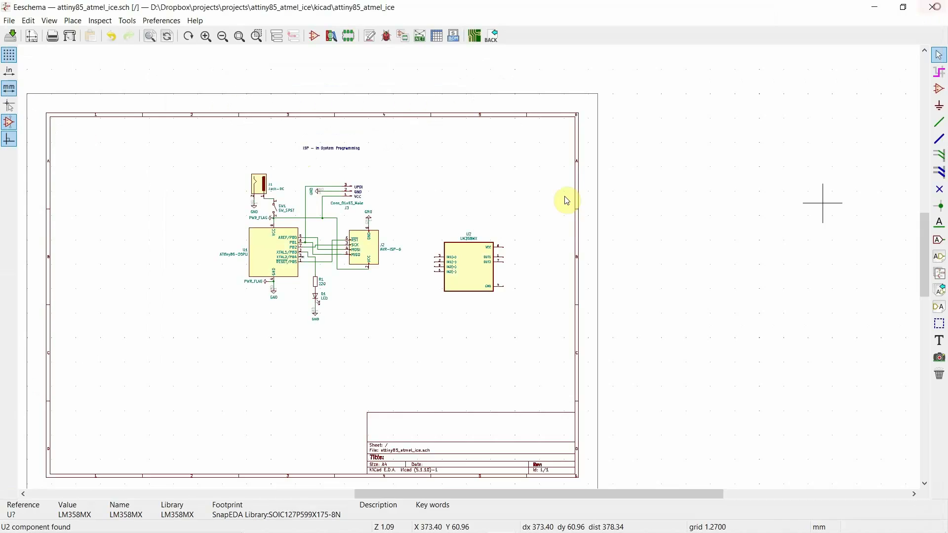
left_click(420, 41)
left_click(560, 231)
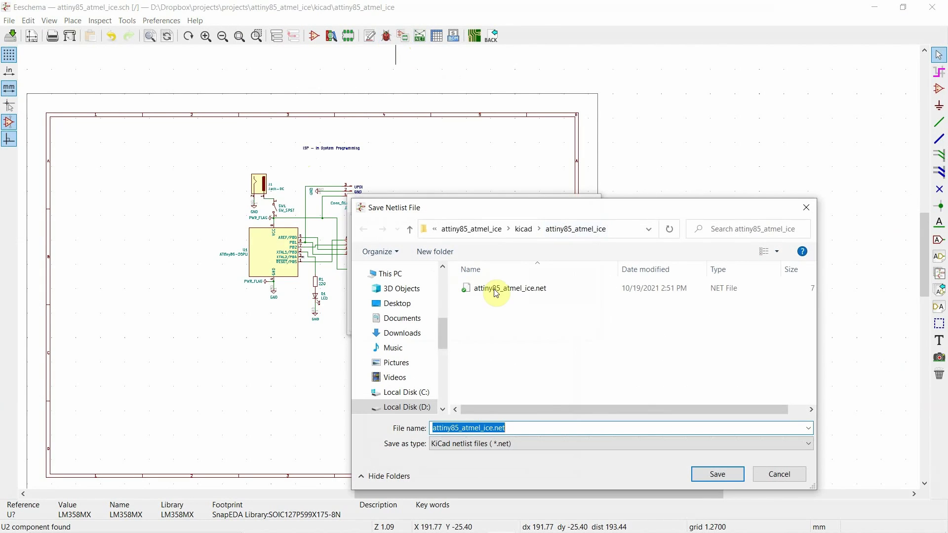
left_click(711, 474)
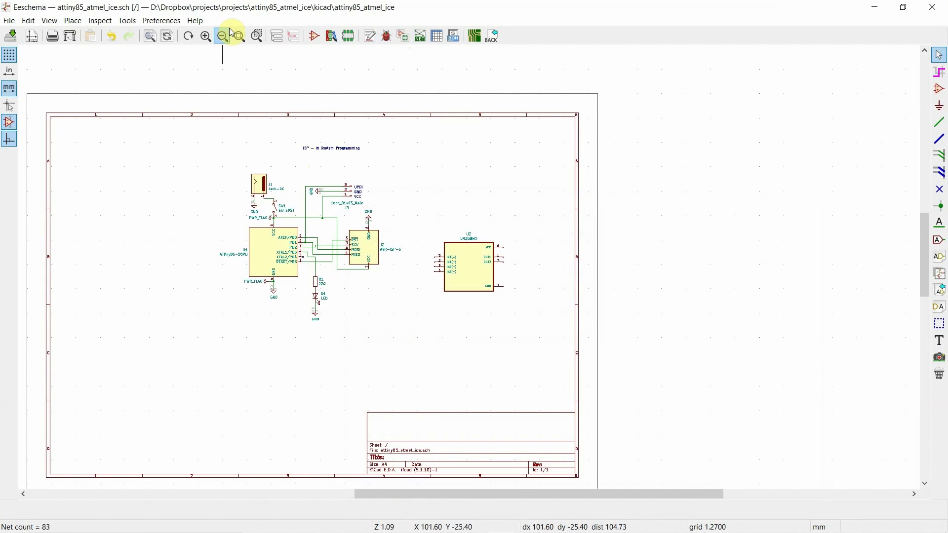
left_click(477, 41)
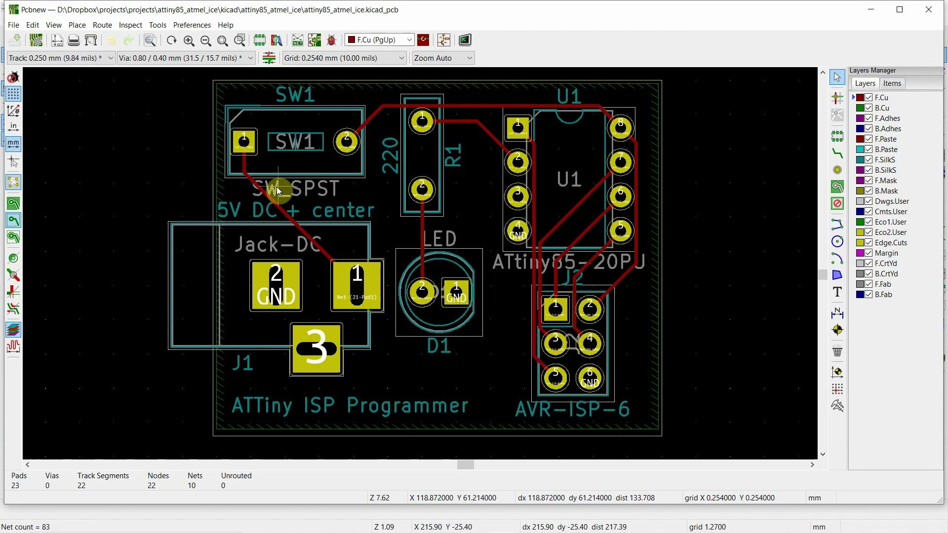
Update the PCB from the netlist, drop U2 outside the board's upper-left corner, and view it in 3D.
left_click(297, 40)
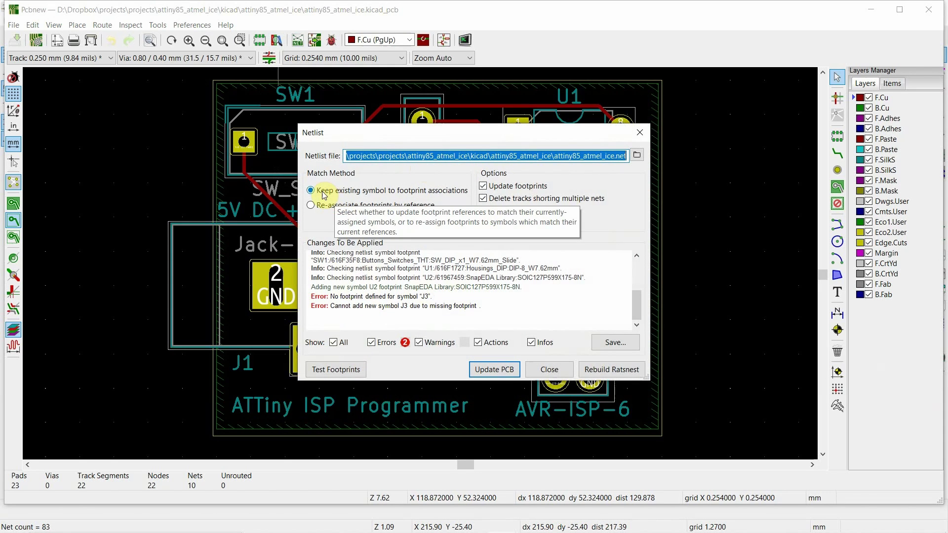
left_click(501, 371)
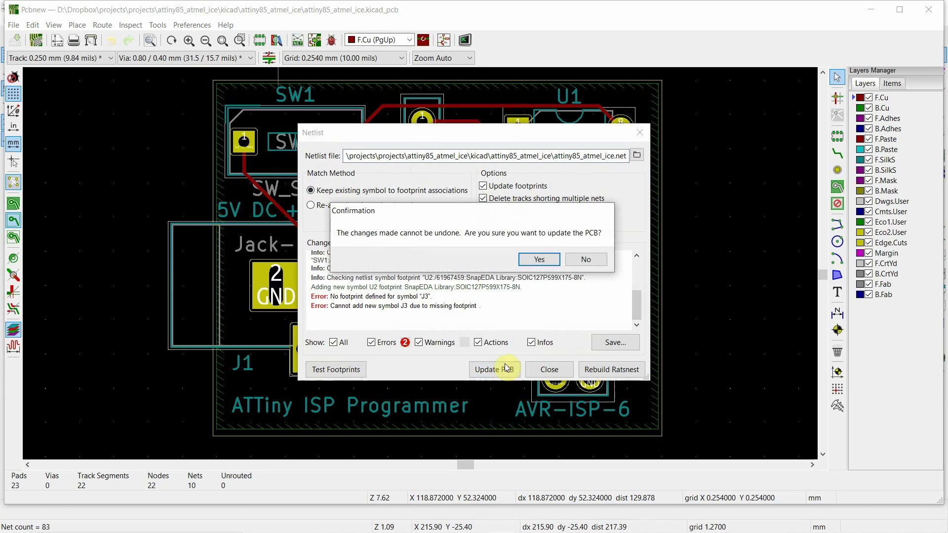
left_click(539, 258)
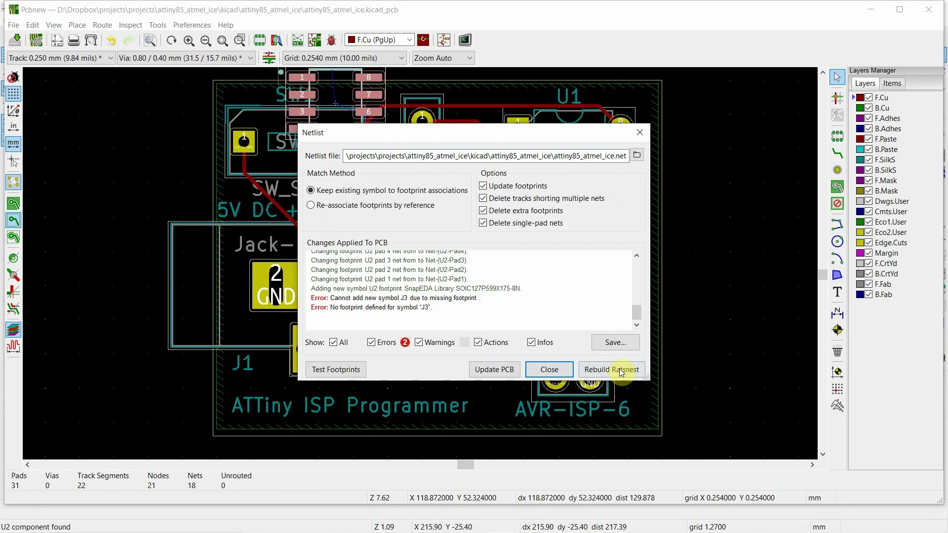
left_click(550, 369)
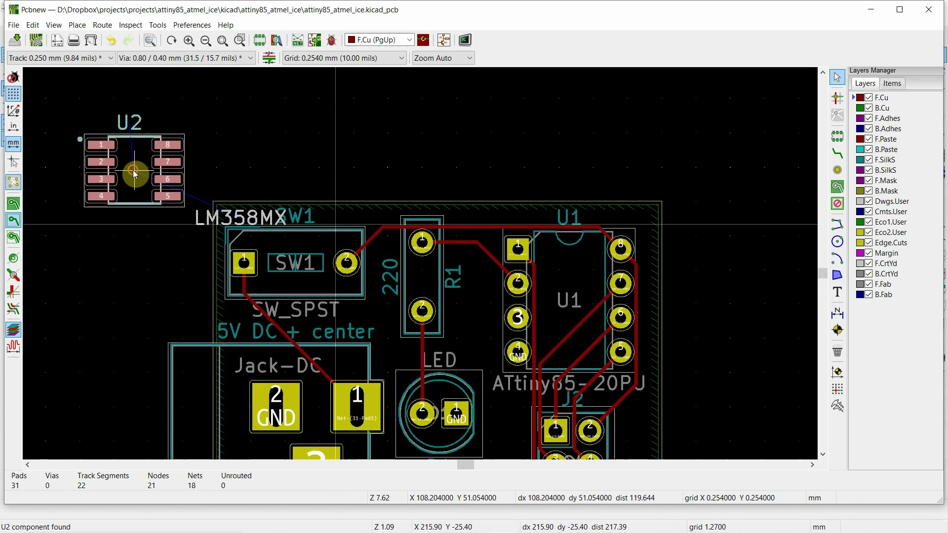
left_click(129, 171)
left_click(54, 25)
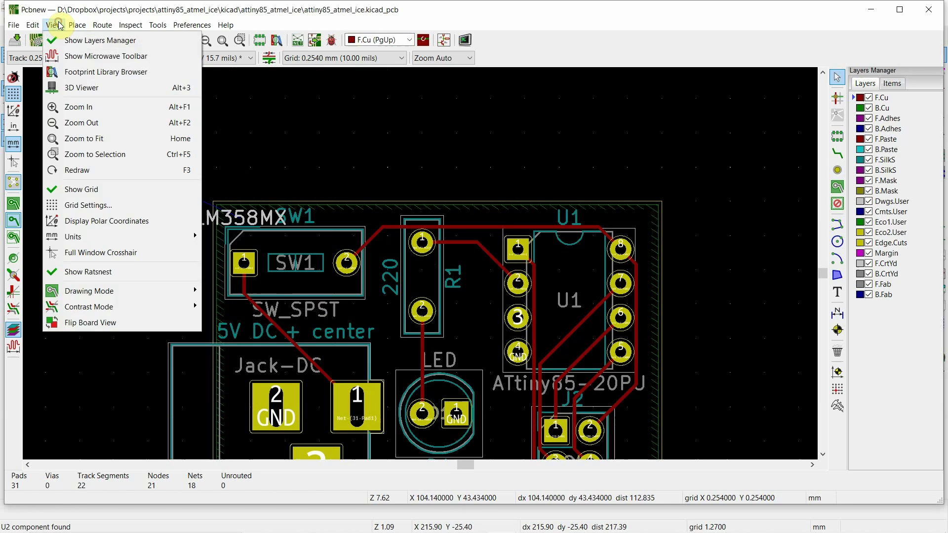
left_click(97, 87)
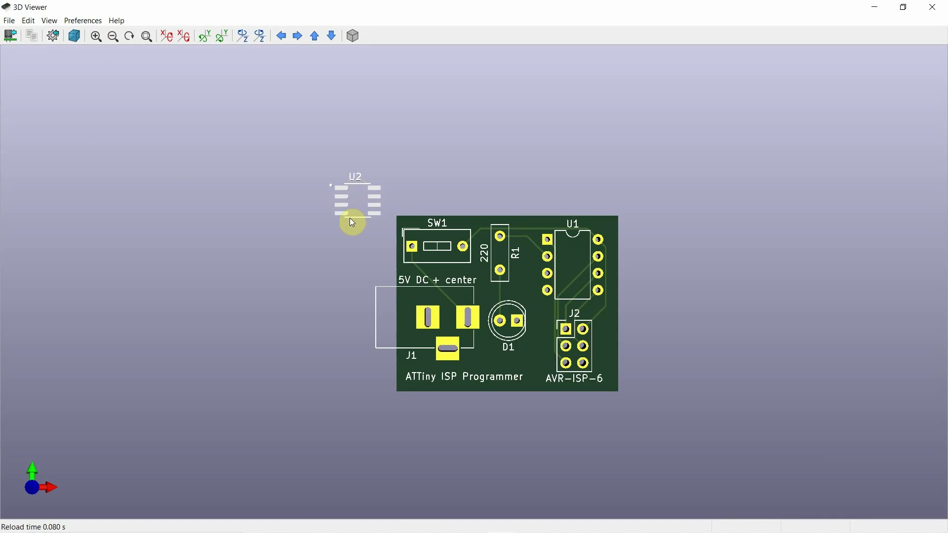
Orbit the 3D board to an angled view of U2, then close the 3D Viewer.
left_click_drag(351, 244, 277, 242)
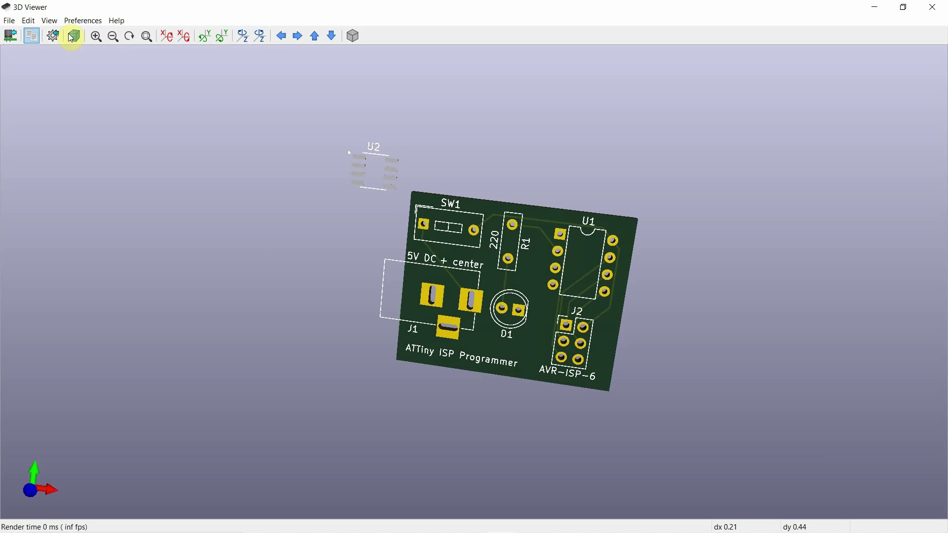
left_click(935, 8)
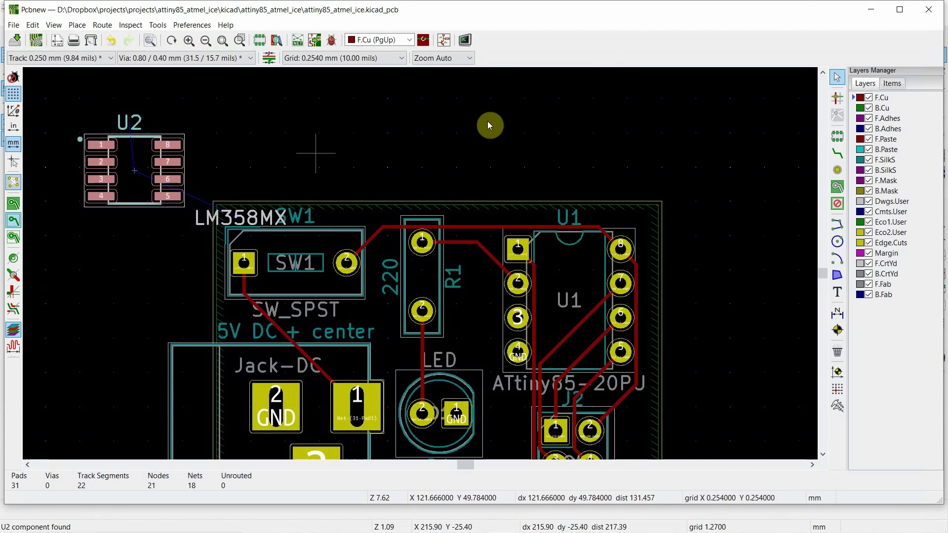
Close Pcbnew and Eeschema, discarding unsaved changes in both.
left_click(928, 9)
left_click(527, 285)
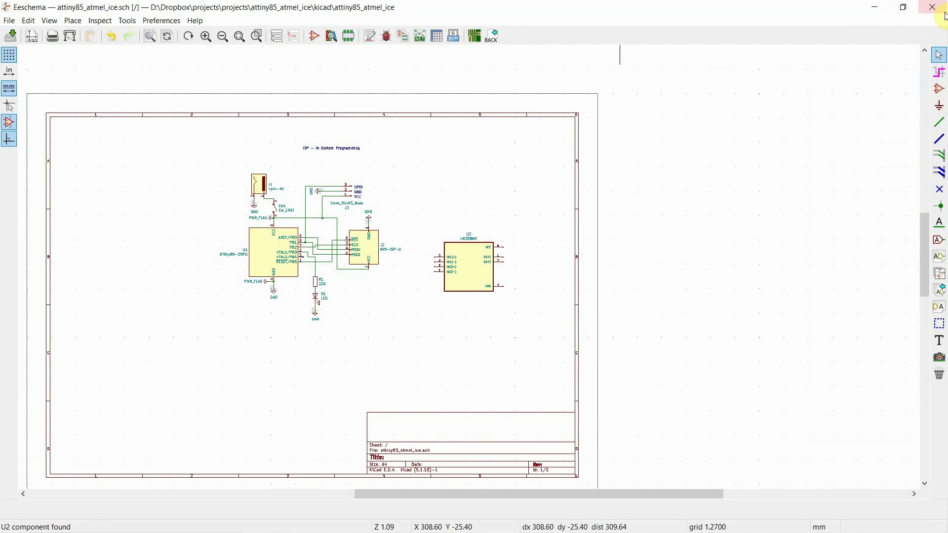
left_click(944, 14)
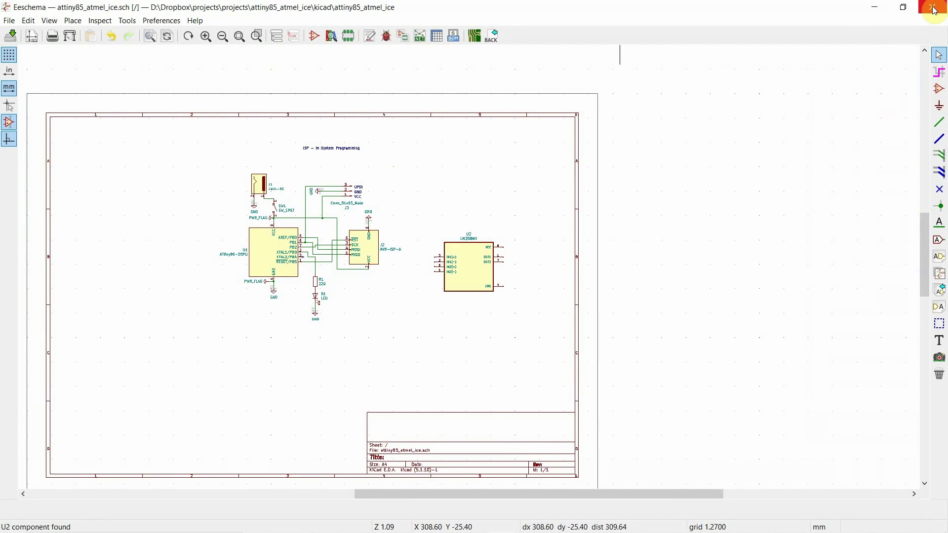
left_click(516, 303)
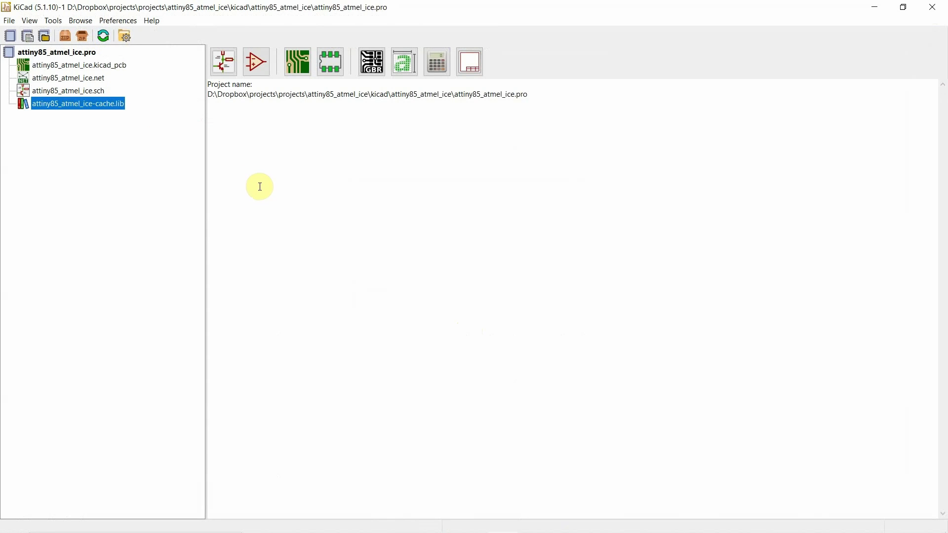
left_click(118, 20)
mouse_move(57, 24)
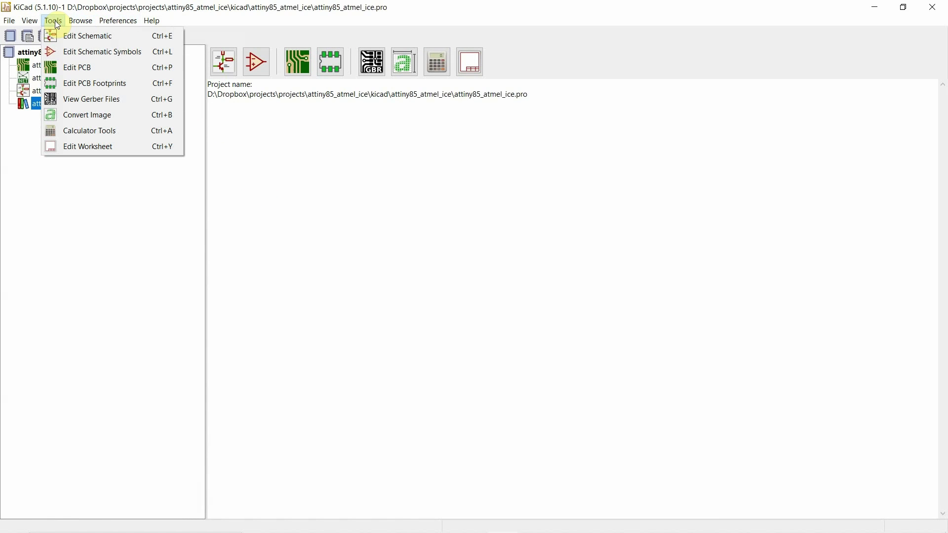
mouse_move(33, 26)
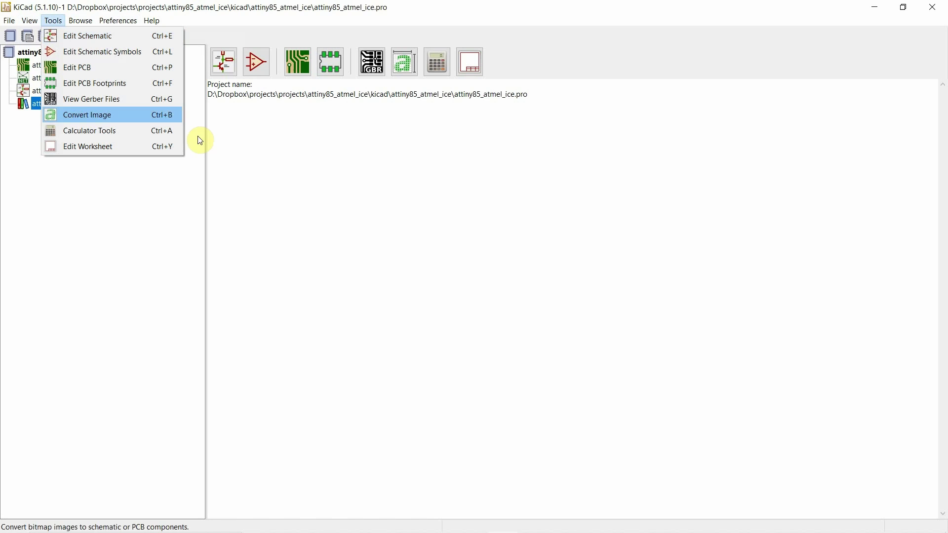
left_click(485, 10)
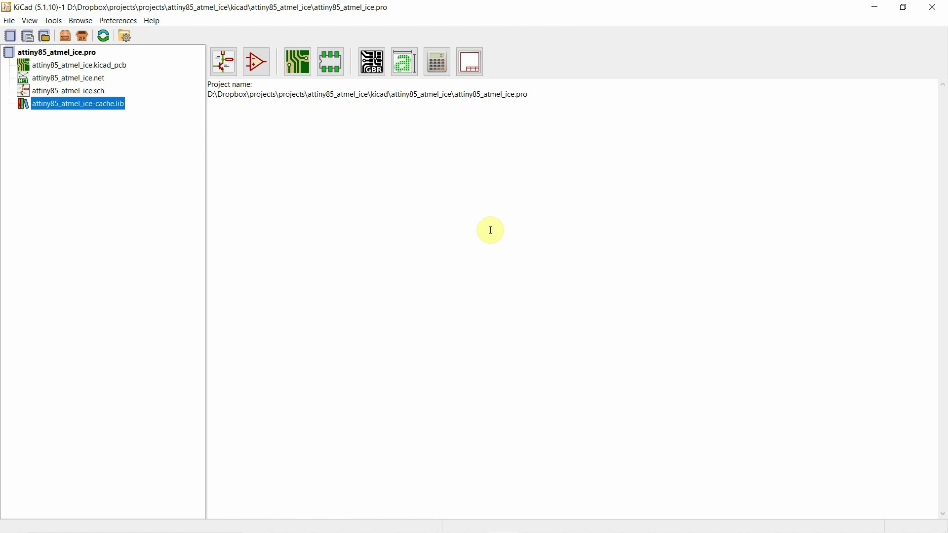